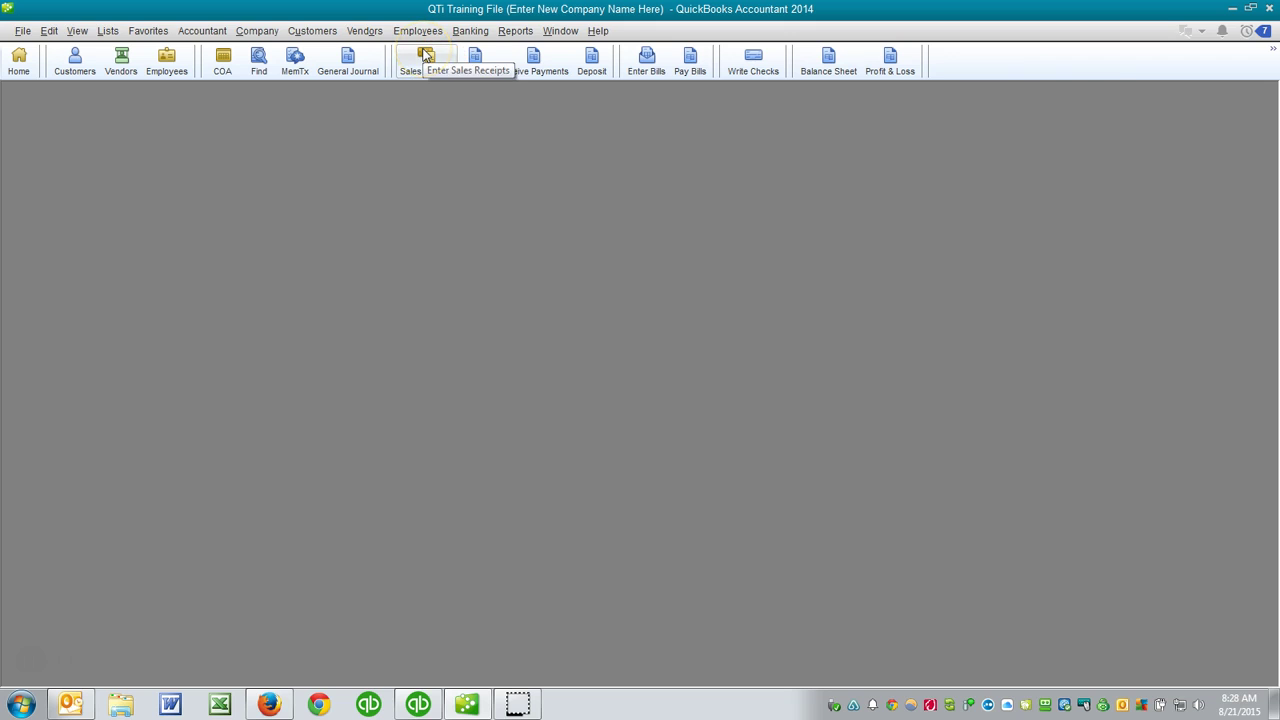
# - Open the sales receipts and review ABC Agency's 07/04/2015 receipt, checking its deposit account and Performance Fees line
pyautogui.click(425, 55)
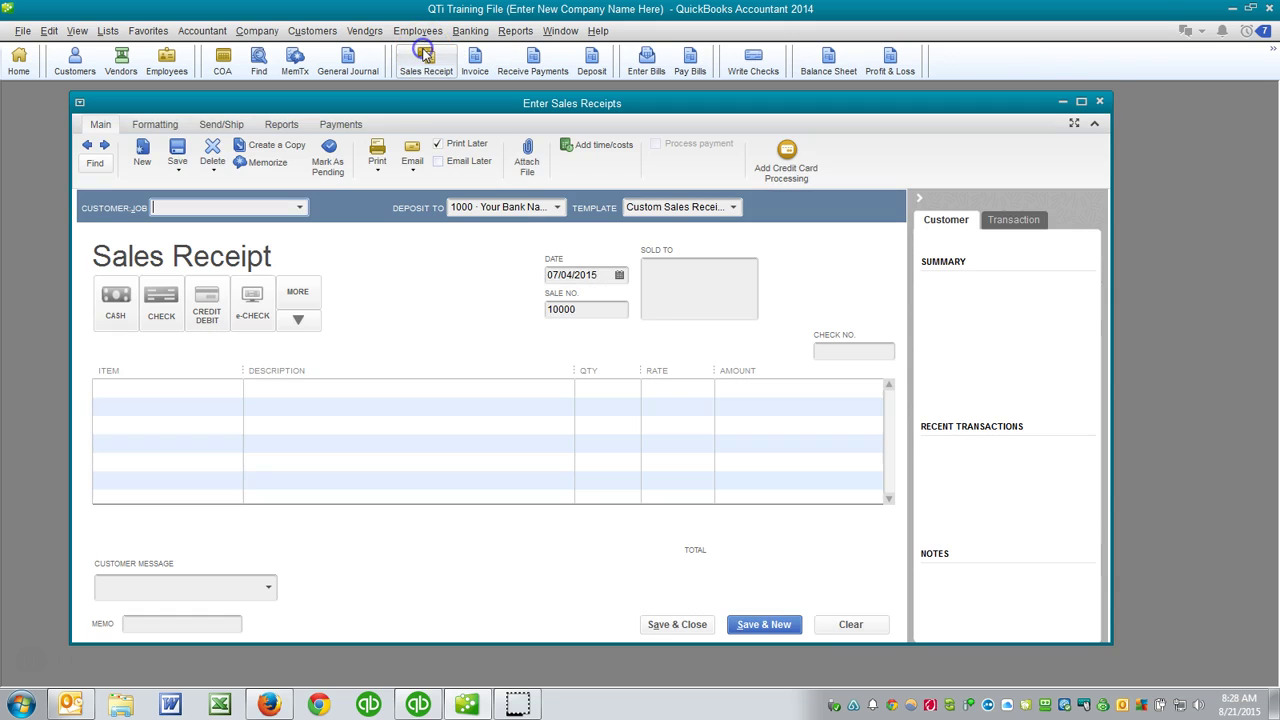
pyautogui.click(88, 145)
pyautogui.click(88, 145)
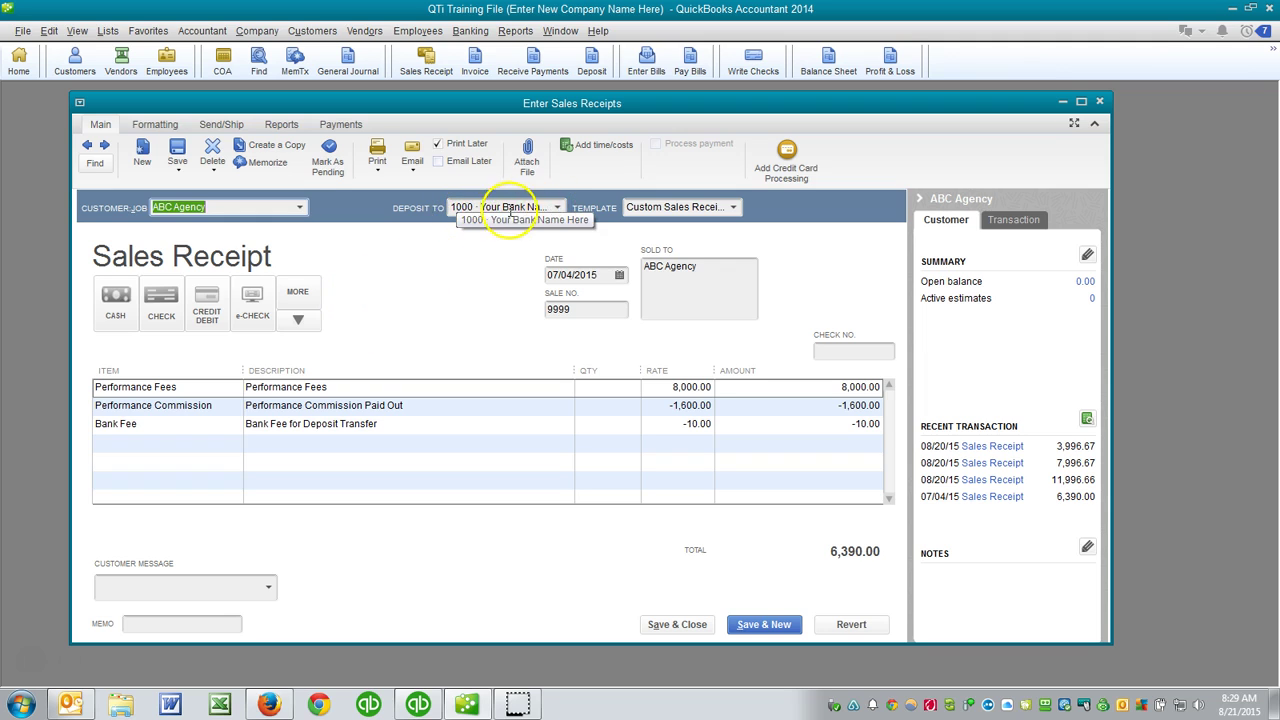
pyautogui.click(557, 207)
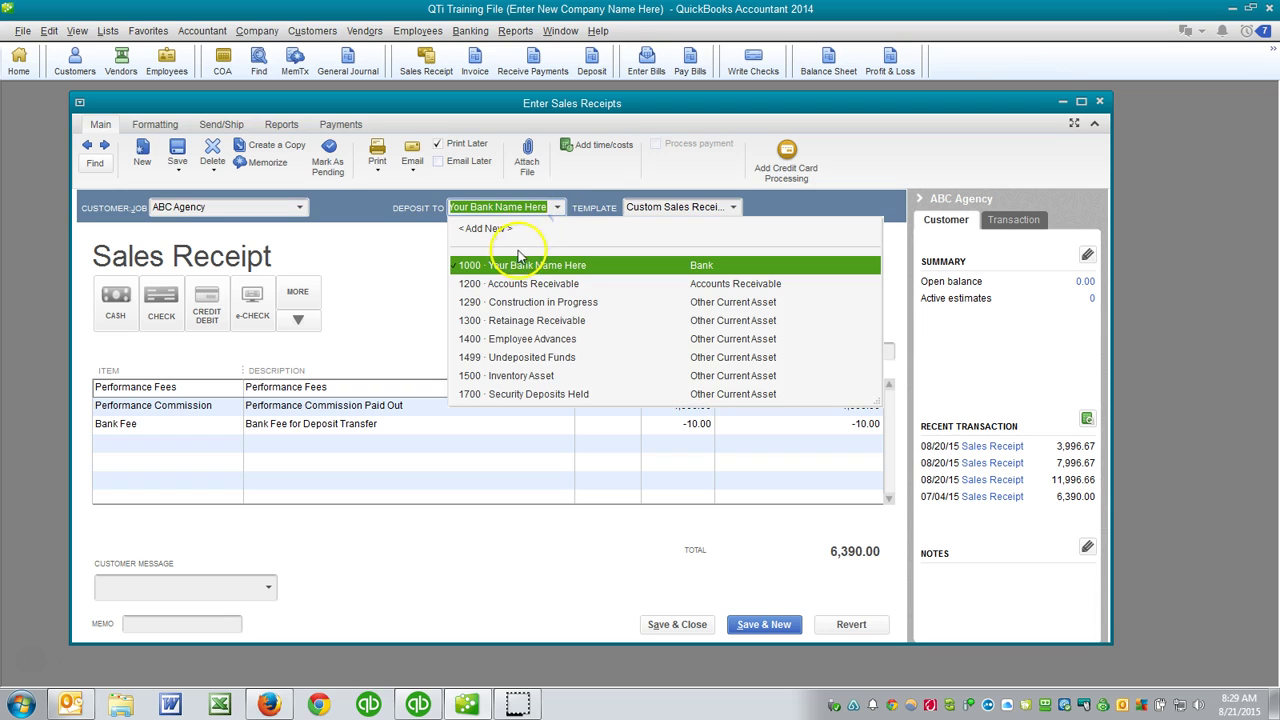
pyautogui.click(498, 266)
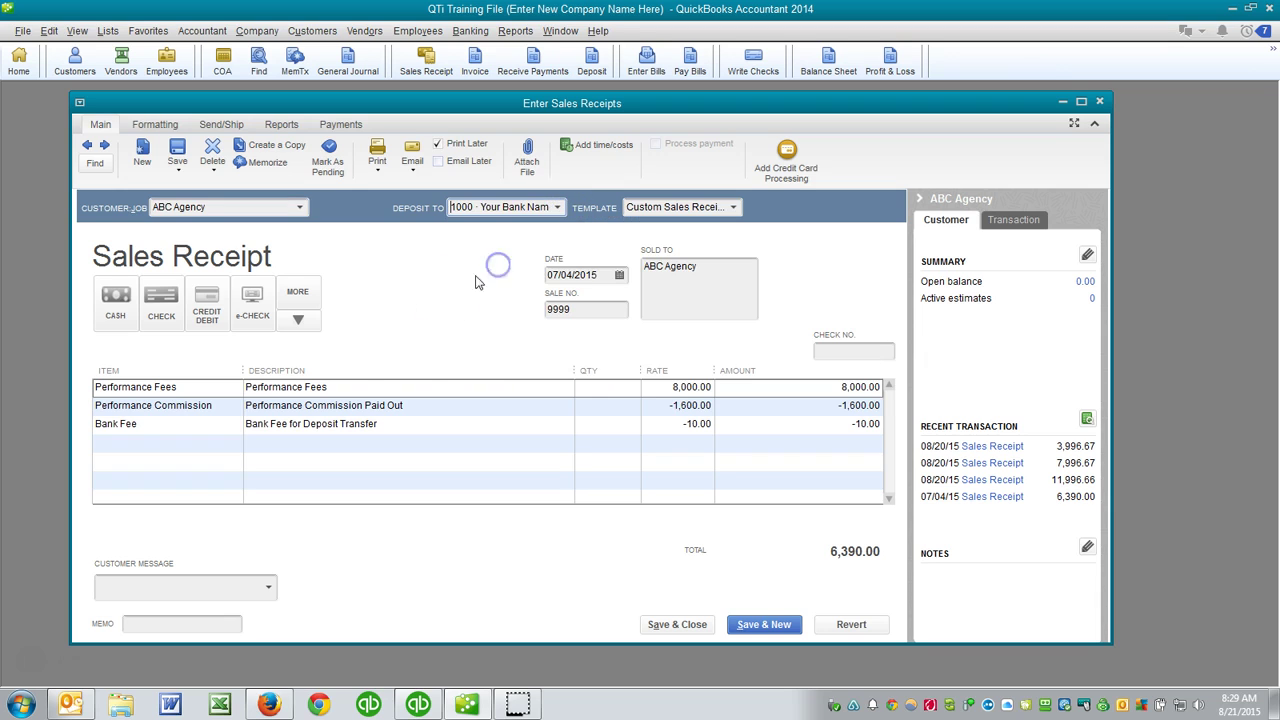
pyautogui.click(346, 386)
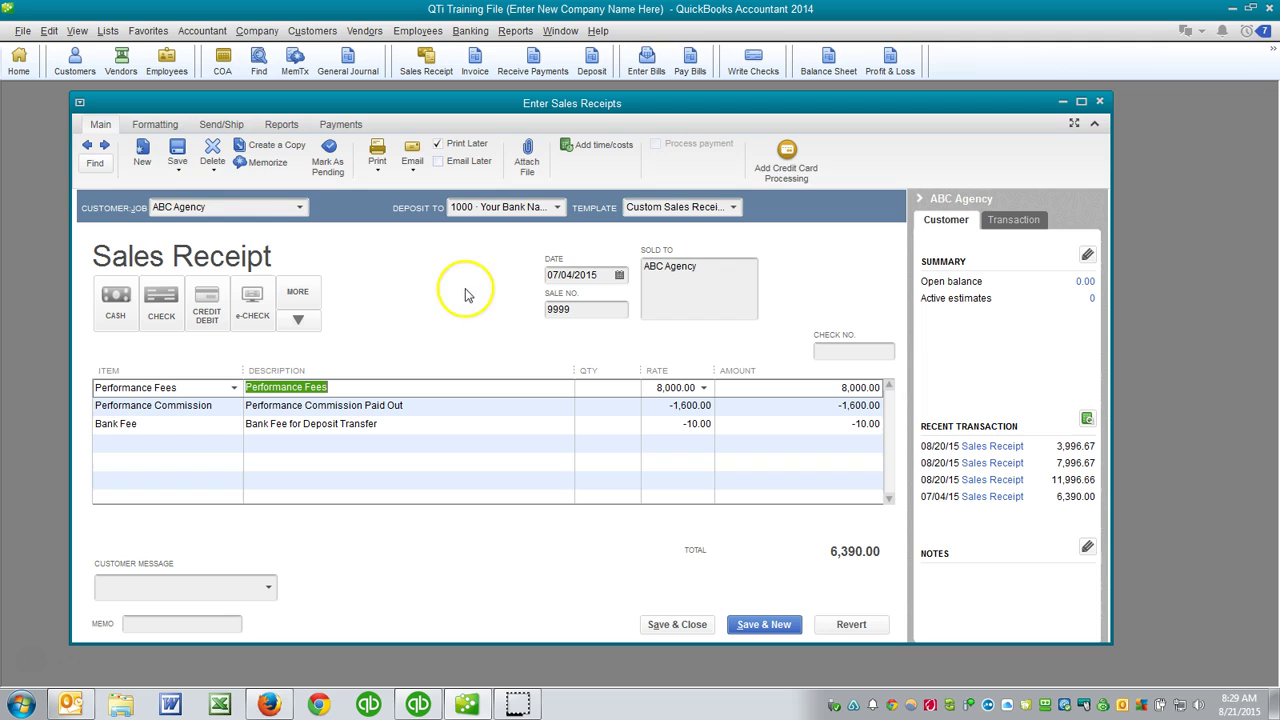
# - Review ABC Agency's three 08/20/2015 sales receipts one after another, examining their Performance Fees, commission and Bank Fee lines
pyautogui.click(104, 146)
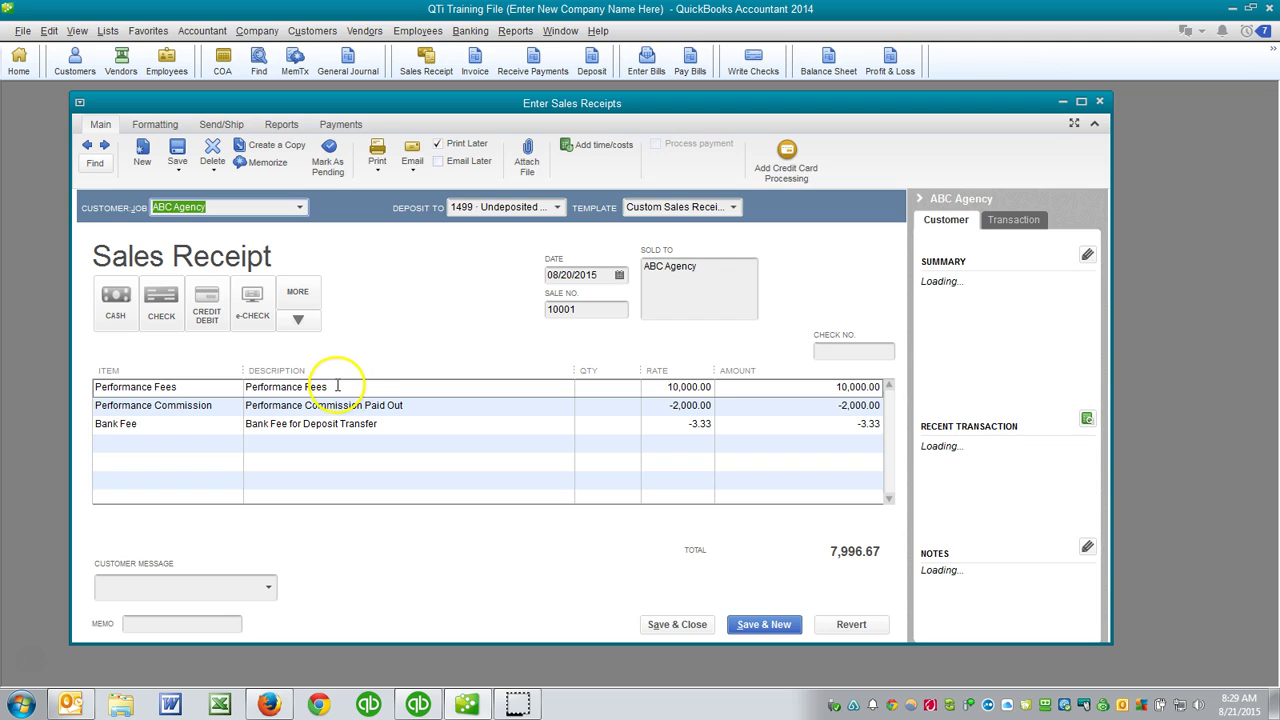
pyautogui.click(549, 280)
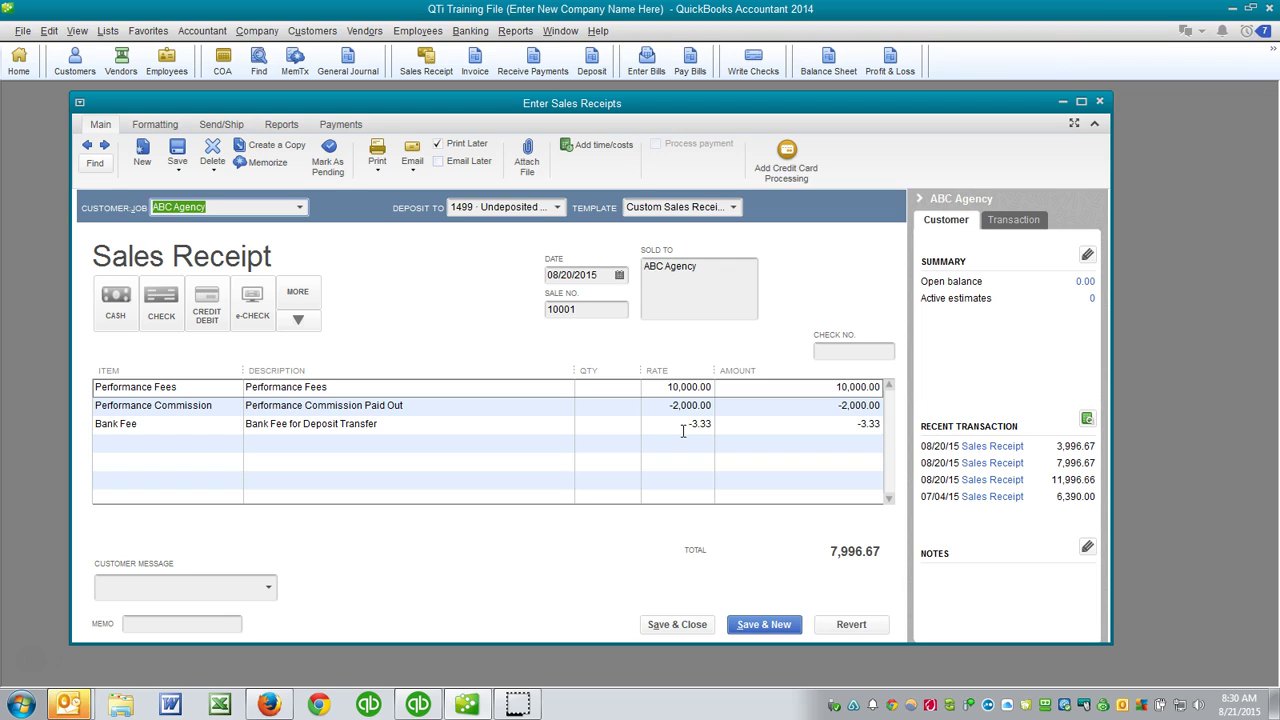
pyautogui.click(673, 424)
pyautogui.click(673, 424)
pyautogui.click(105, 146)
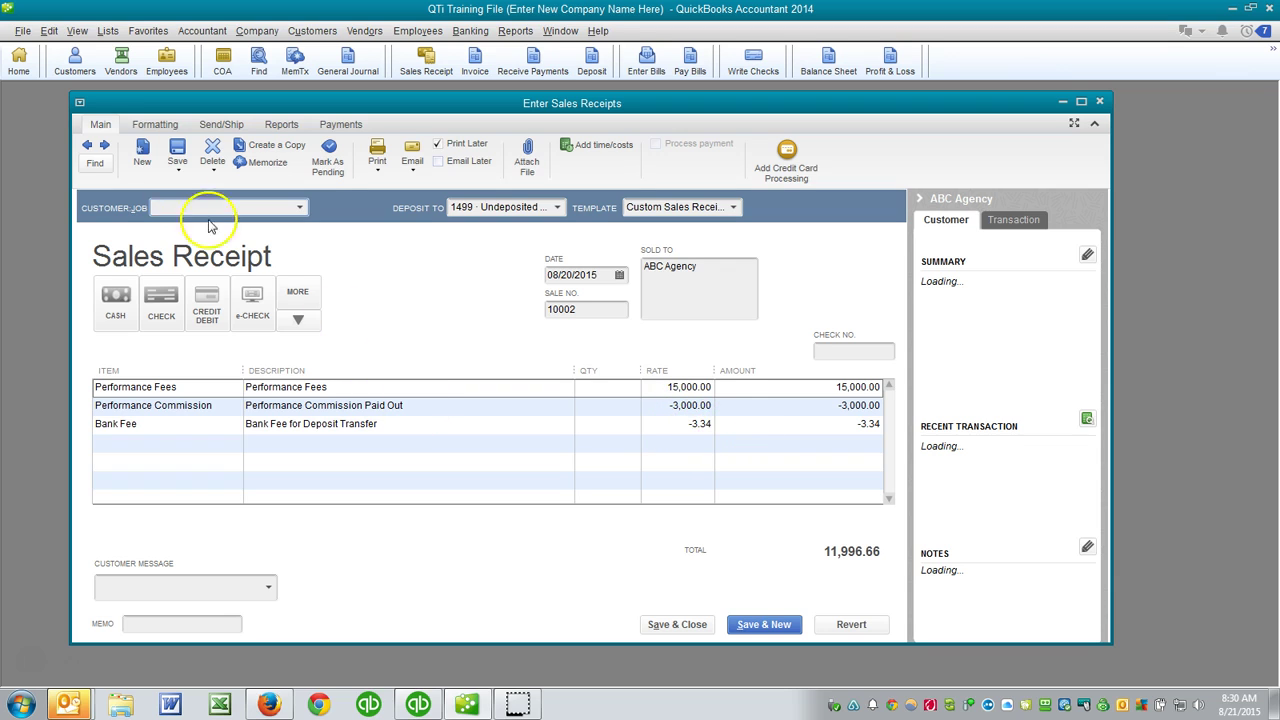
pyautogui.click(105, 146)
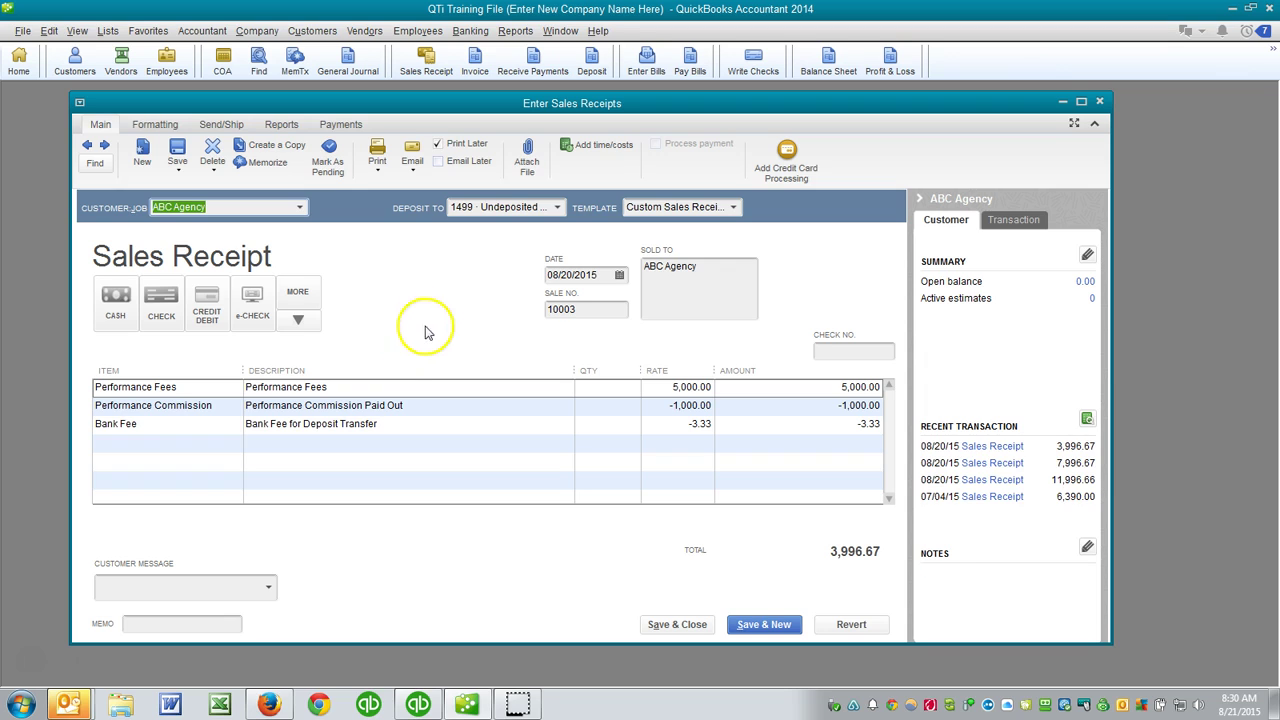
# - Check the Deposit To account on each of the 08/20/2015 sales receipts, ending on the one with the 10,000.00 fee
pyautogui.click(557, 208)
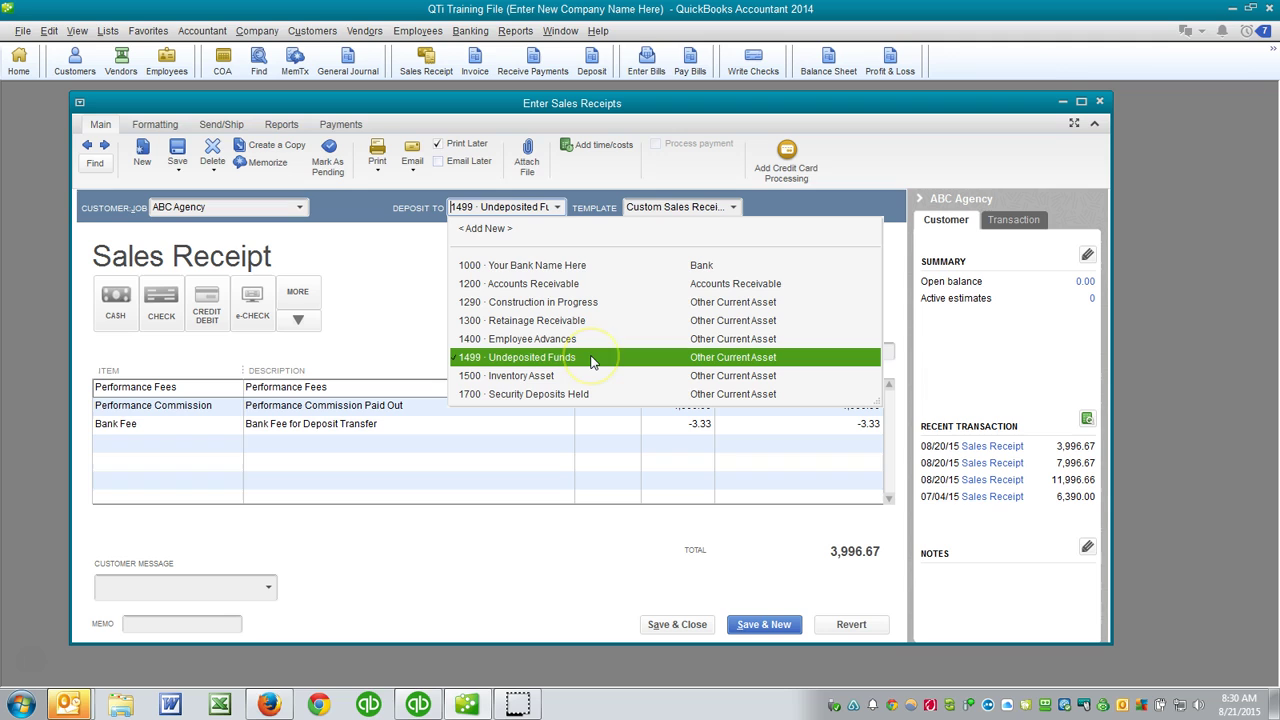
pyautogui.click(410, 320)
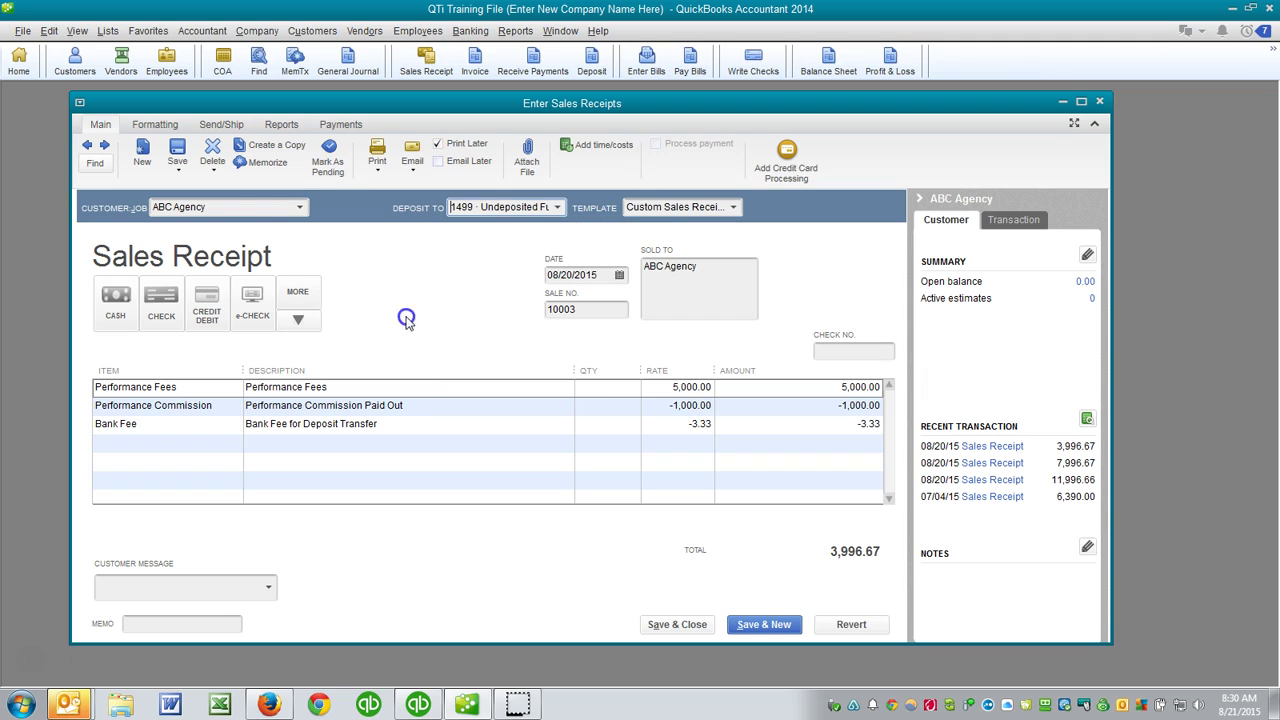
pyautogui.click(104, 147)
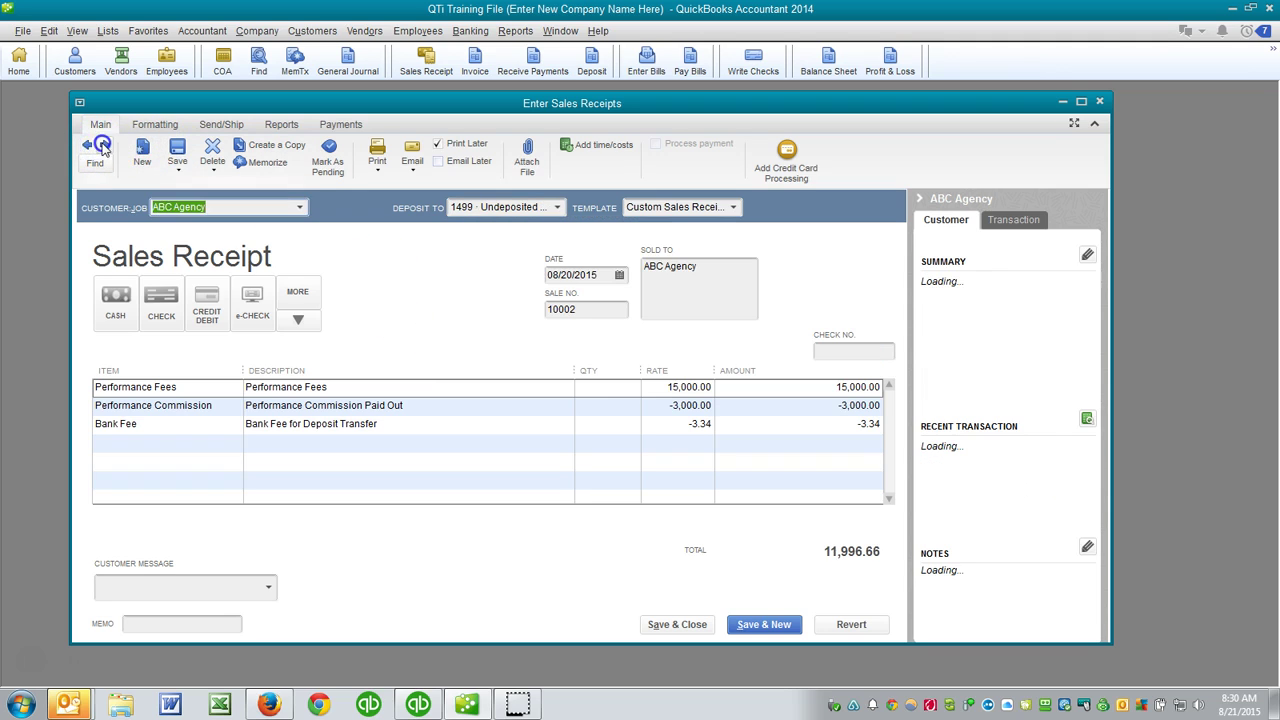
pyautogui.click(103, 147)
pyautogui.click(101, 148)
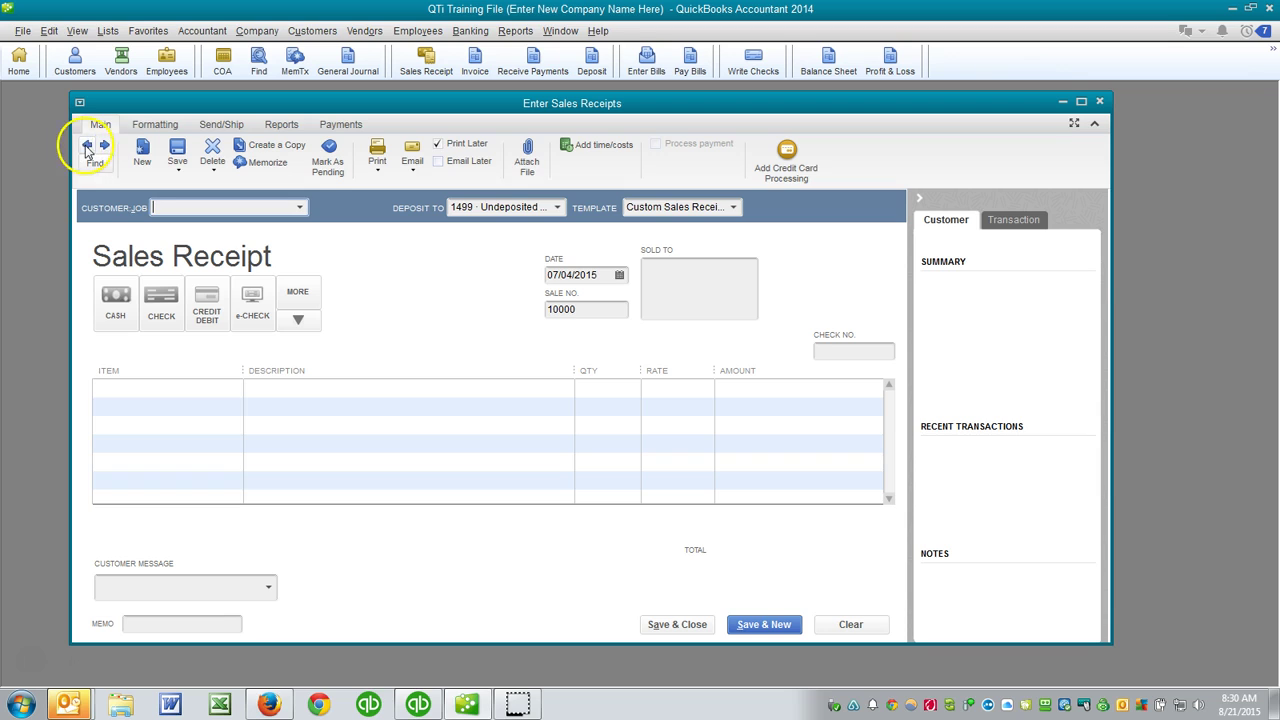
pyautogui.click(87, 146)
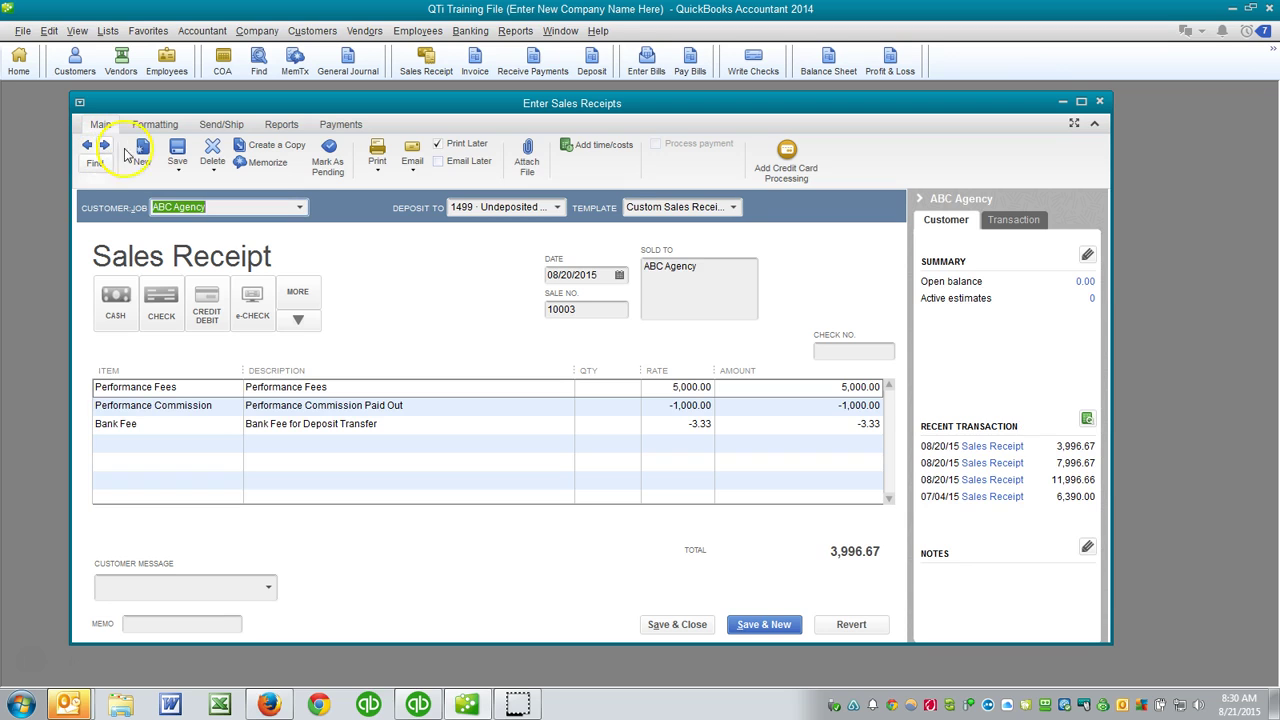
pyautogui.click(445, 206)
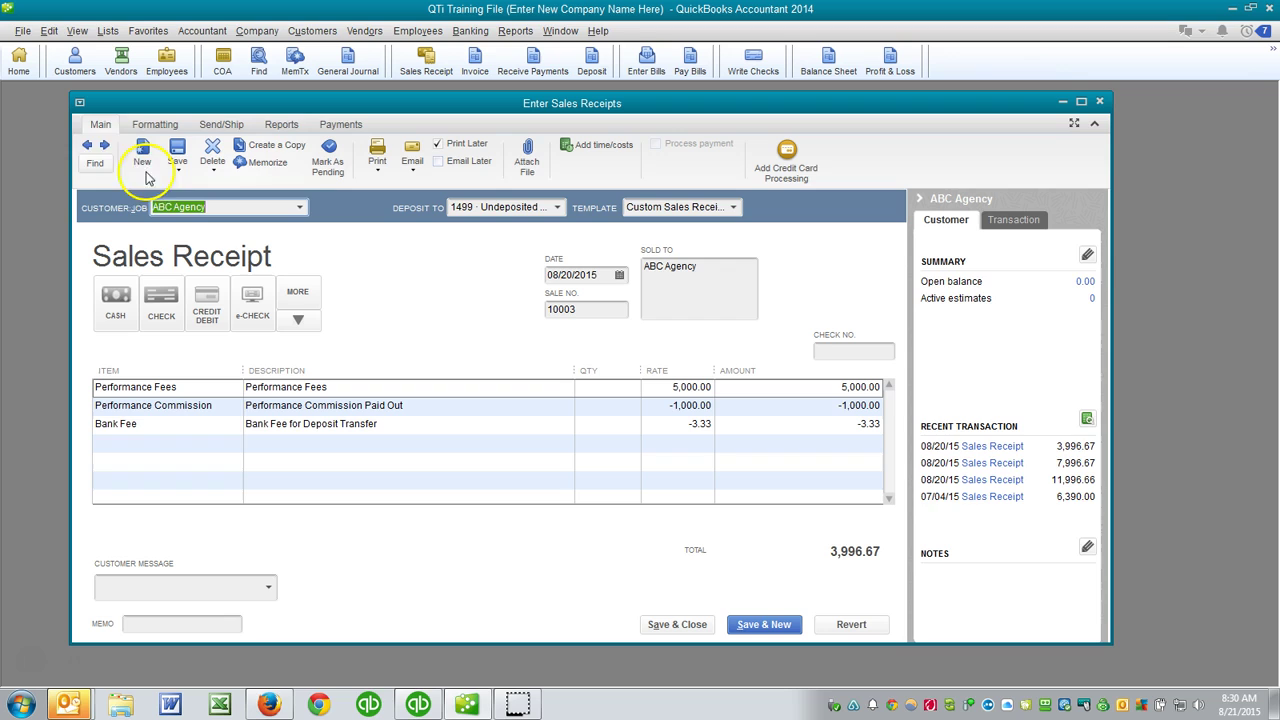
pyautogui.click(87, 145)
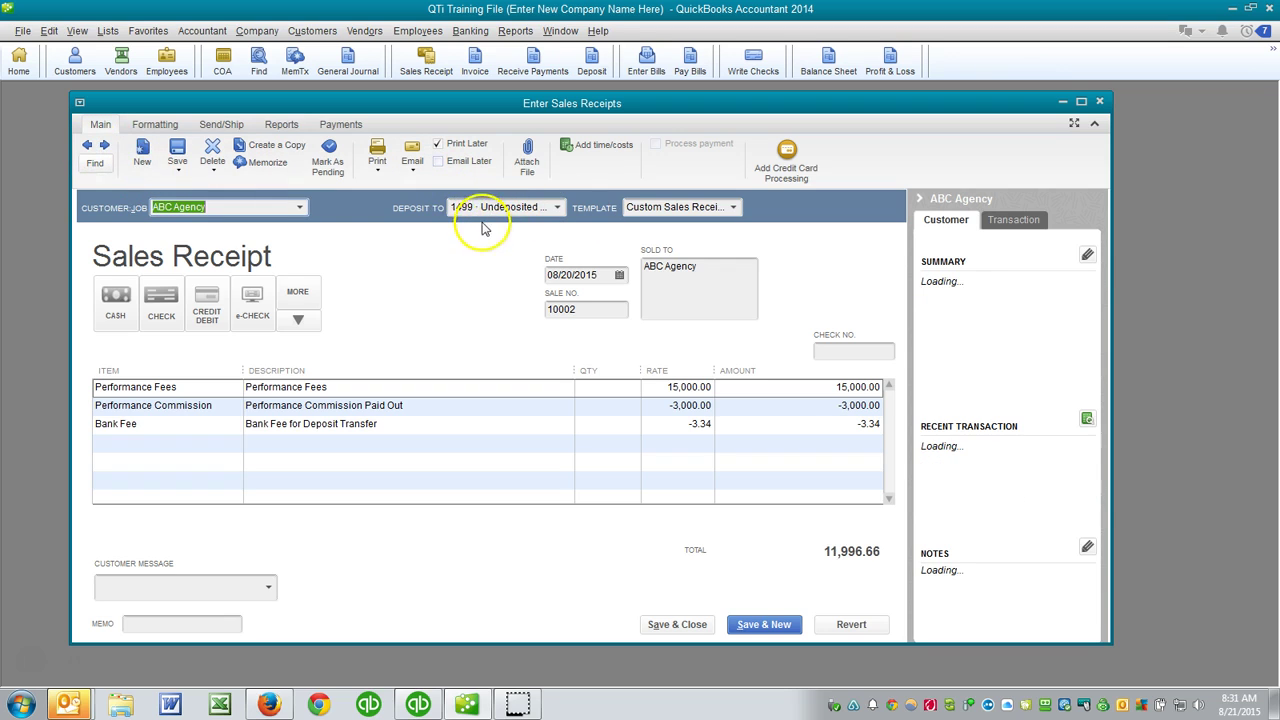
pyautogui.click(88, 147)
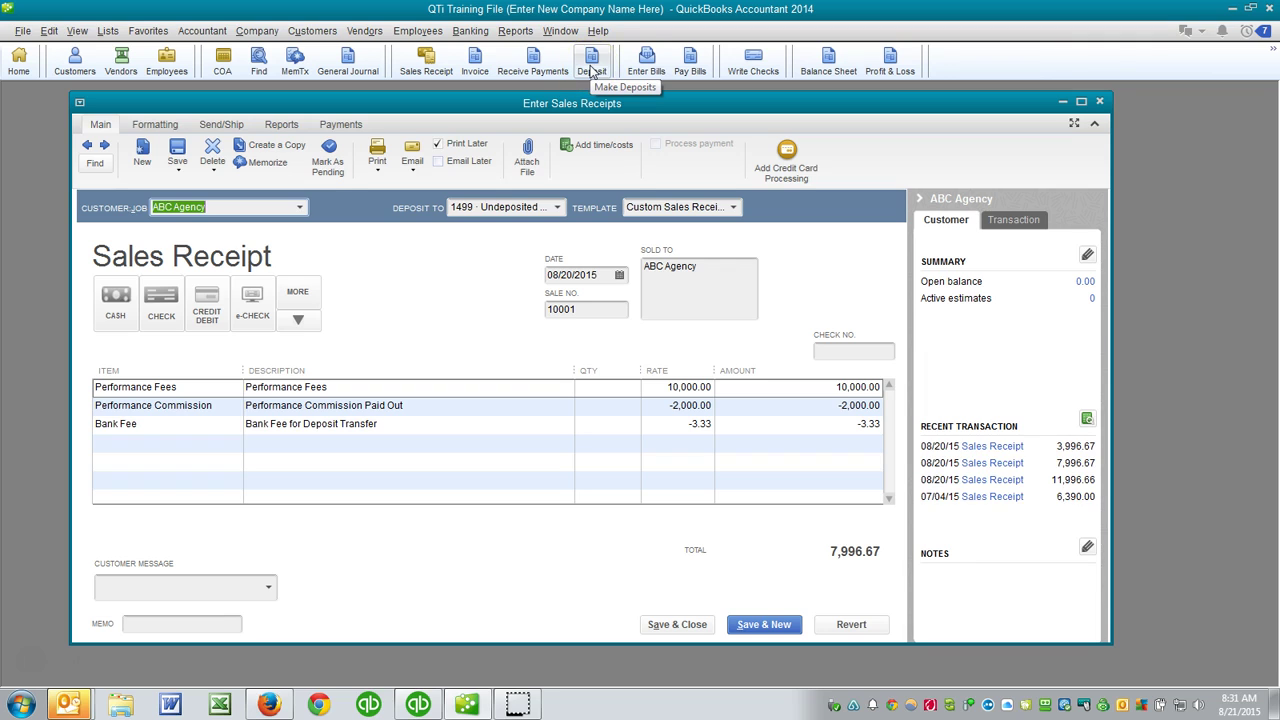
# - Start a bank deposit and include all three 08/20/2015 ABC Agency payments in it
pyautogui.click(591, 66)
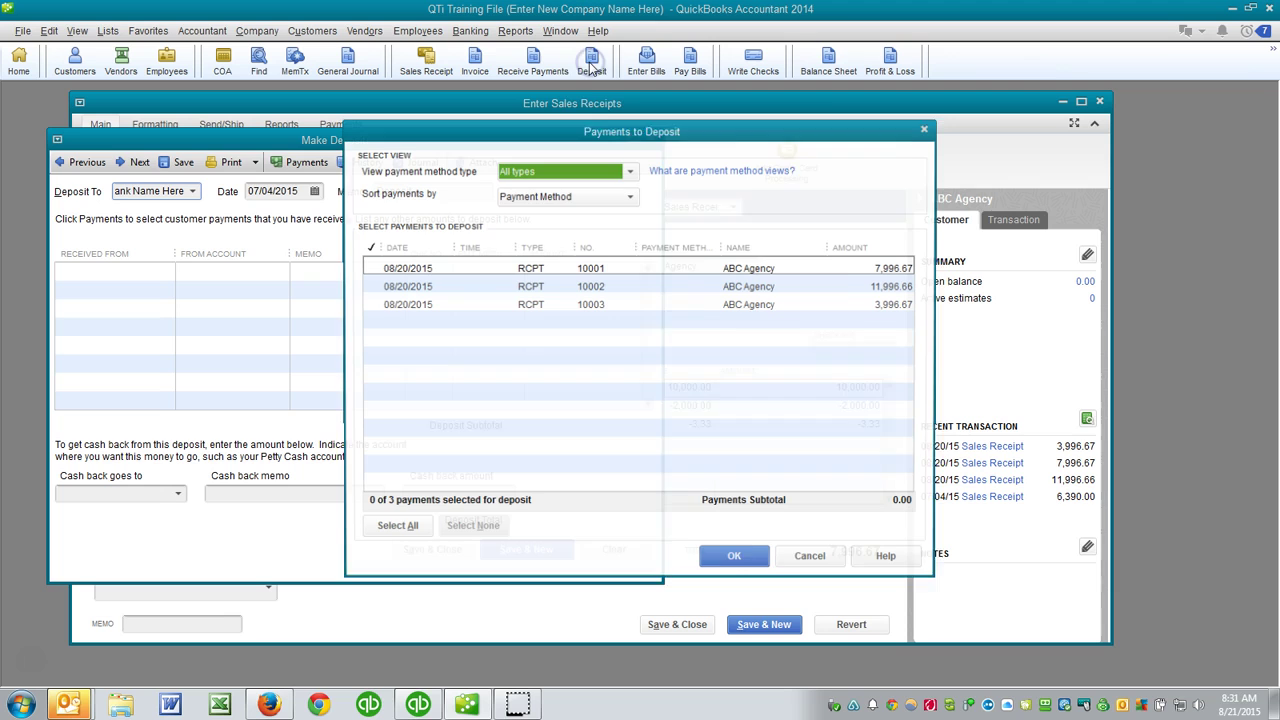
pyautogui.moveTo(631, 139); pyautogui.dragTo(918, 550)
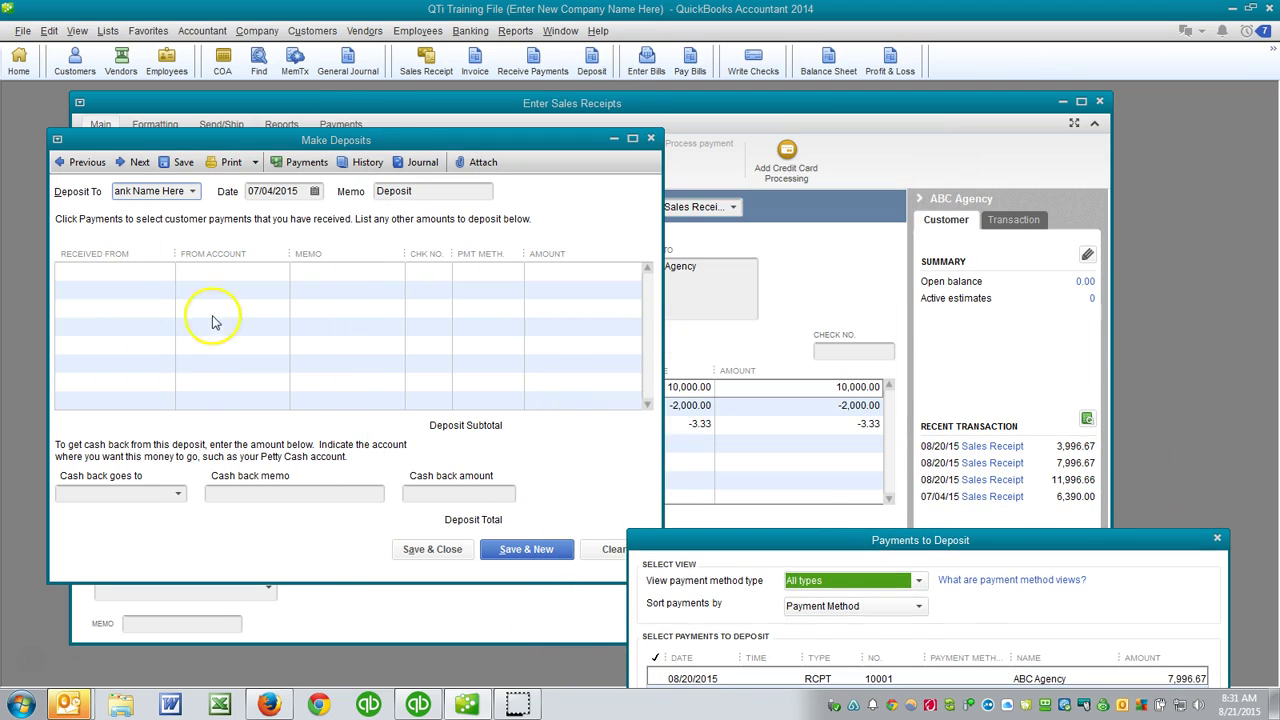
pyautogui.moveTo(1070, 540); pyautogui.dragTo(795, 143)
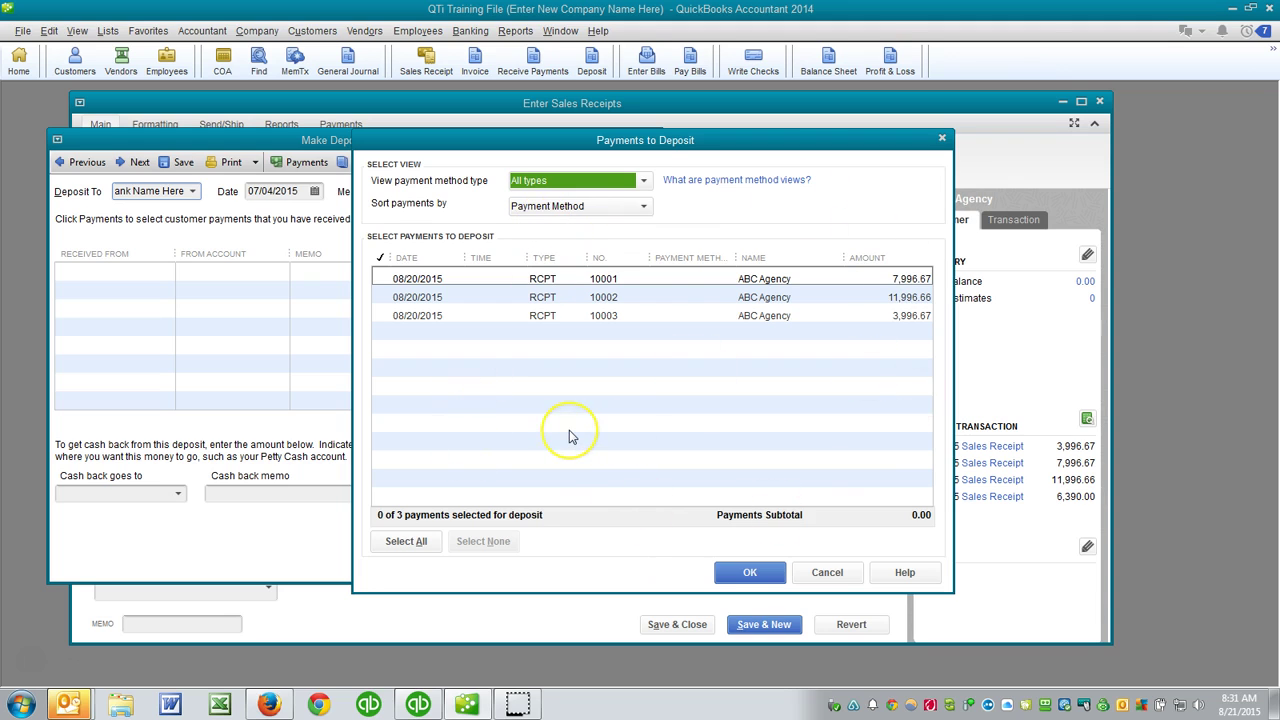
pyautogui.click(378, 277)
pyautogui.click(378, 297)
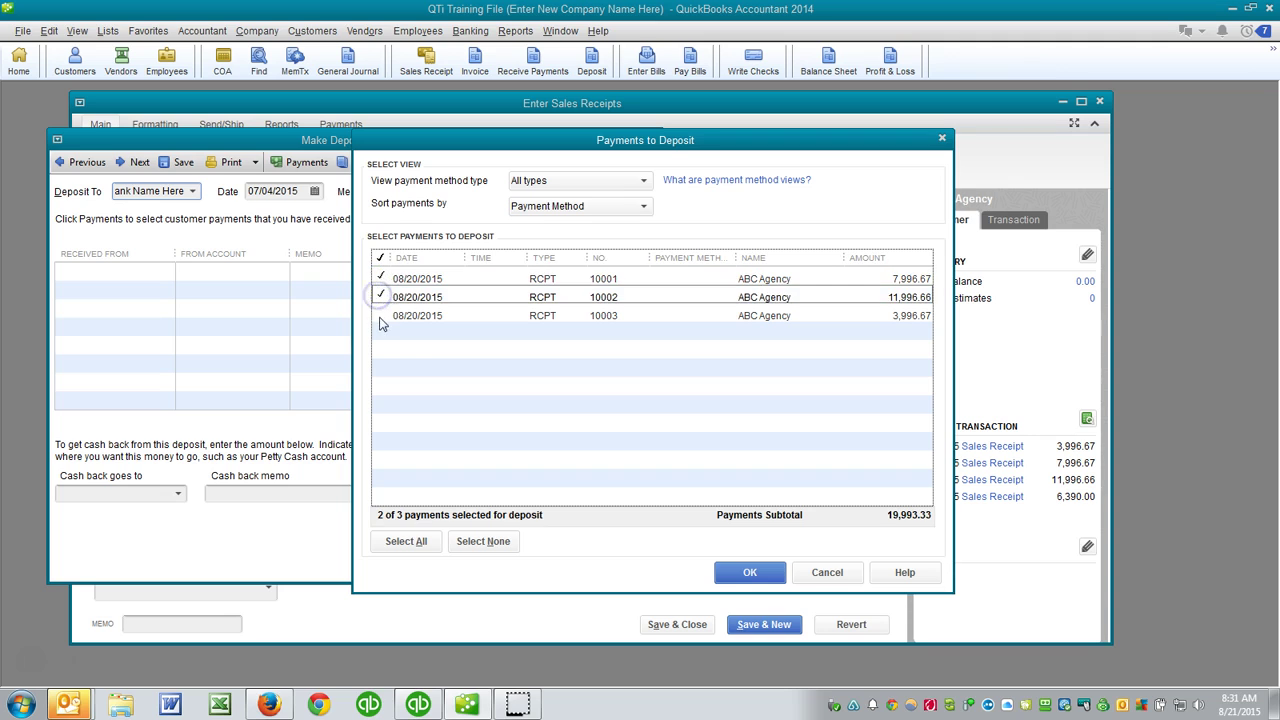
pyautogui.click(379, 315)
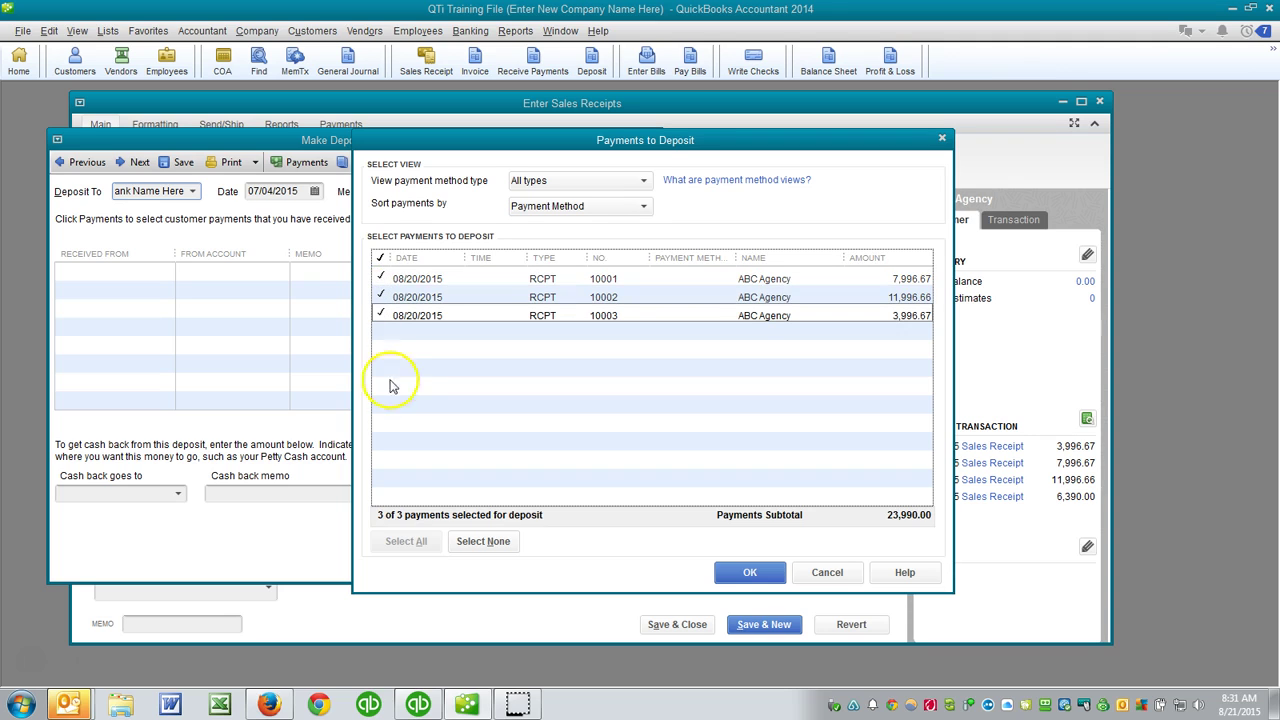
pyautogui.click(750, 571)
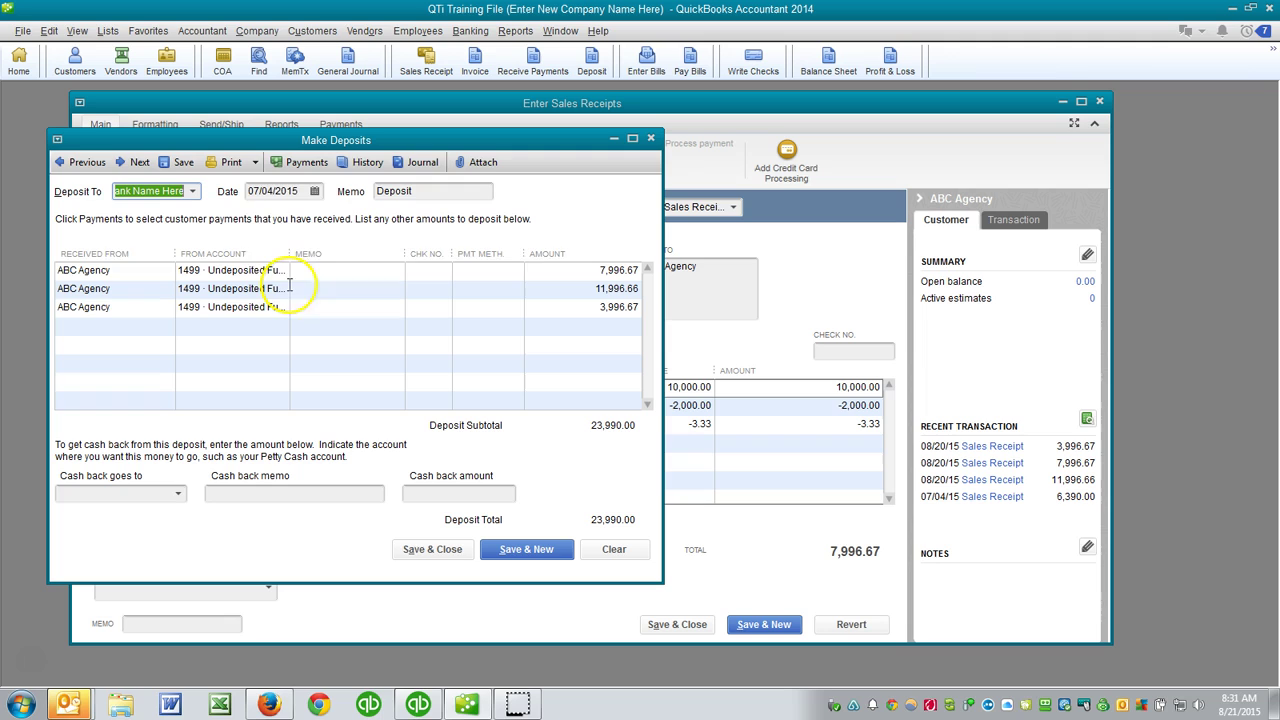
# - Set the deposit date to 08/20/2015 and save the deposit to the 1000 bank account
pyautogui.click(276, 192)
pyautogui.press('t')
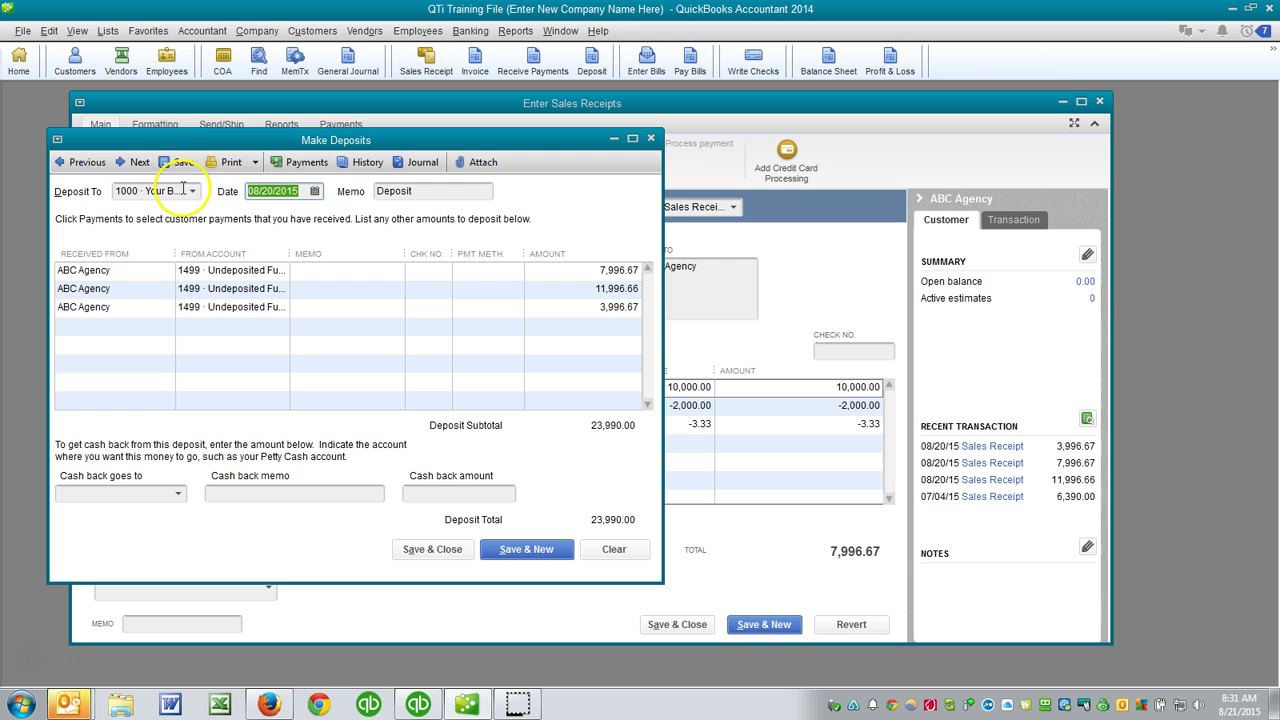
pyautogui.hotkey('shift', 'Tab')
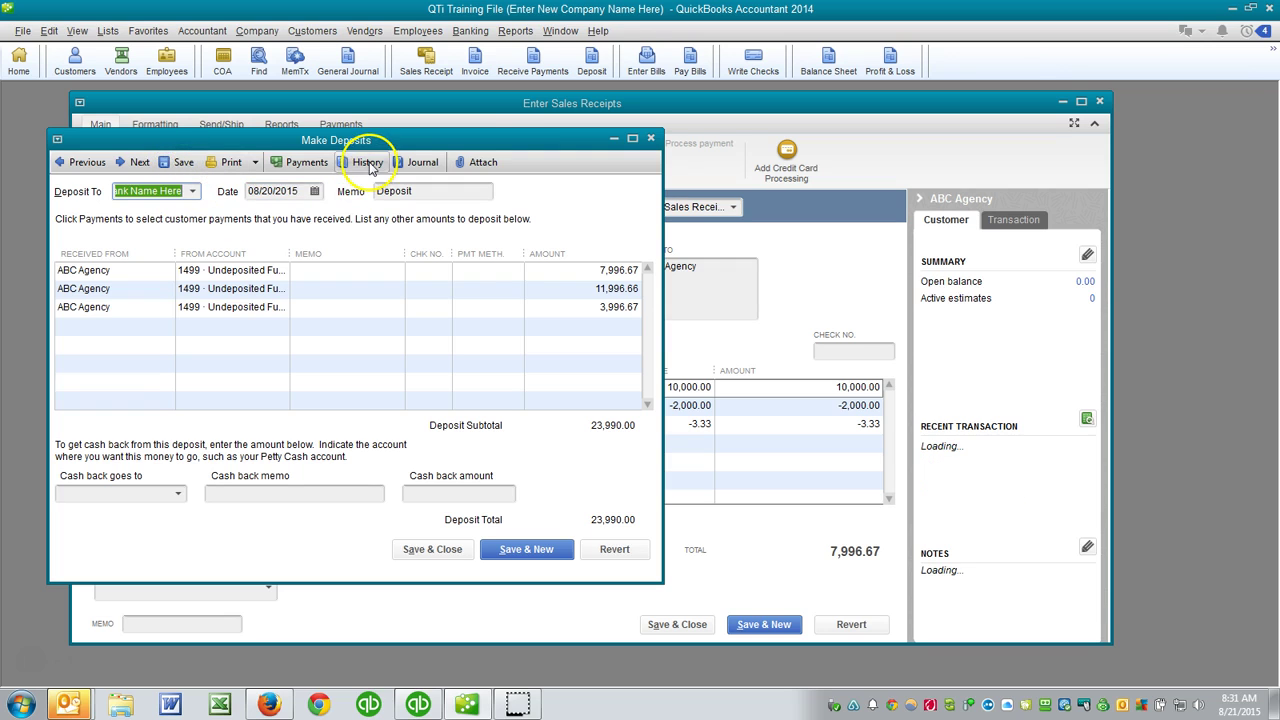
# - Trace the deposit's history to the sales receipt behind its first payment, and revert the stray customer edit there
pyautogui.click(368, 164)
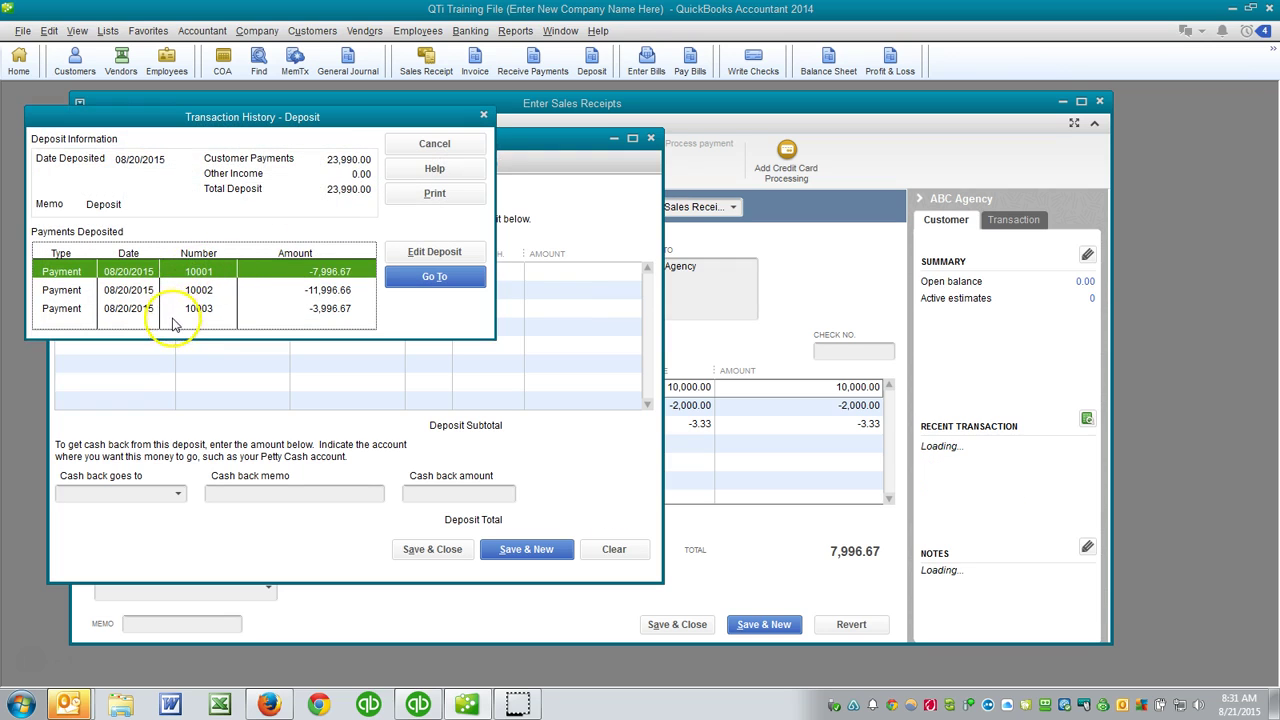
pyautogui.click(185, 272)
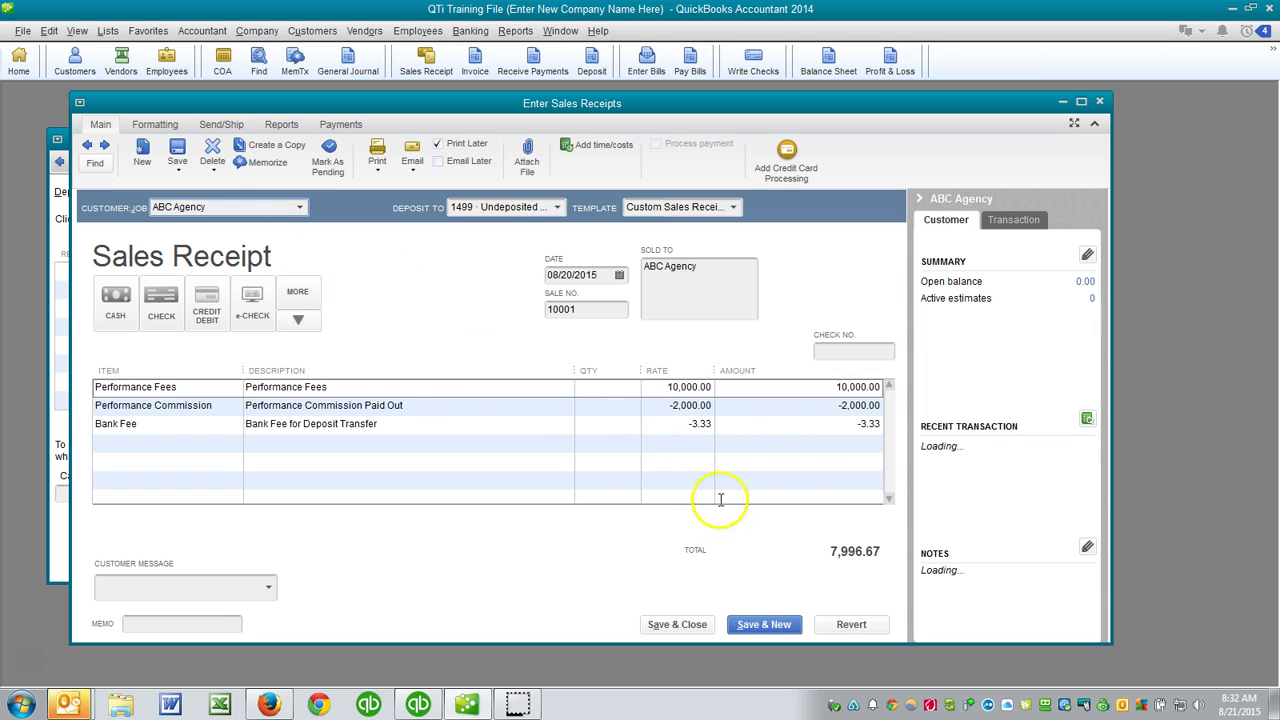
pyautogui.click(216, 206)
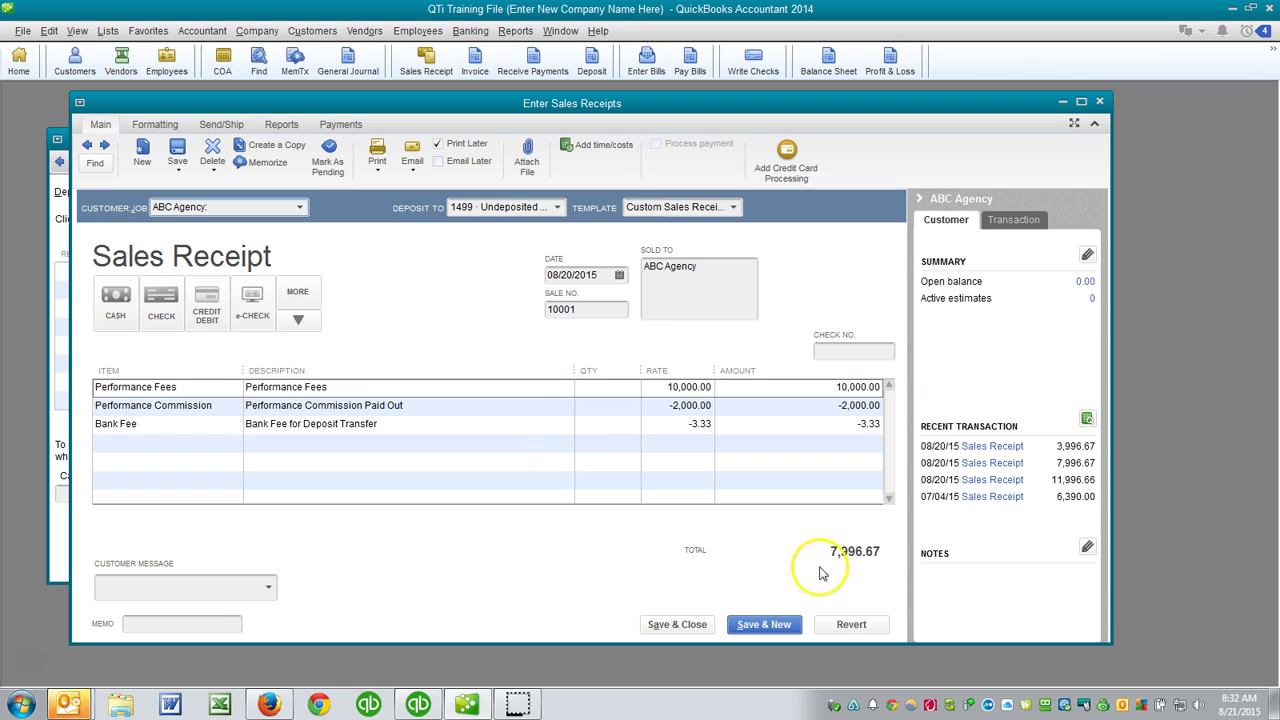
pyautogui.click(845, 624)
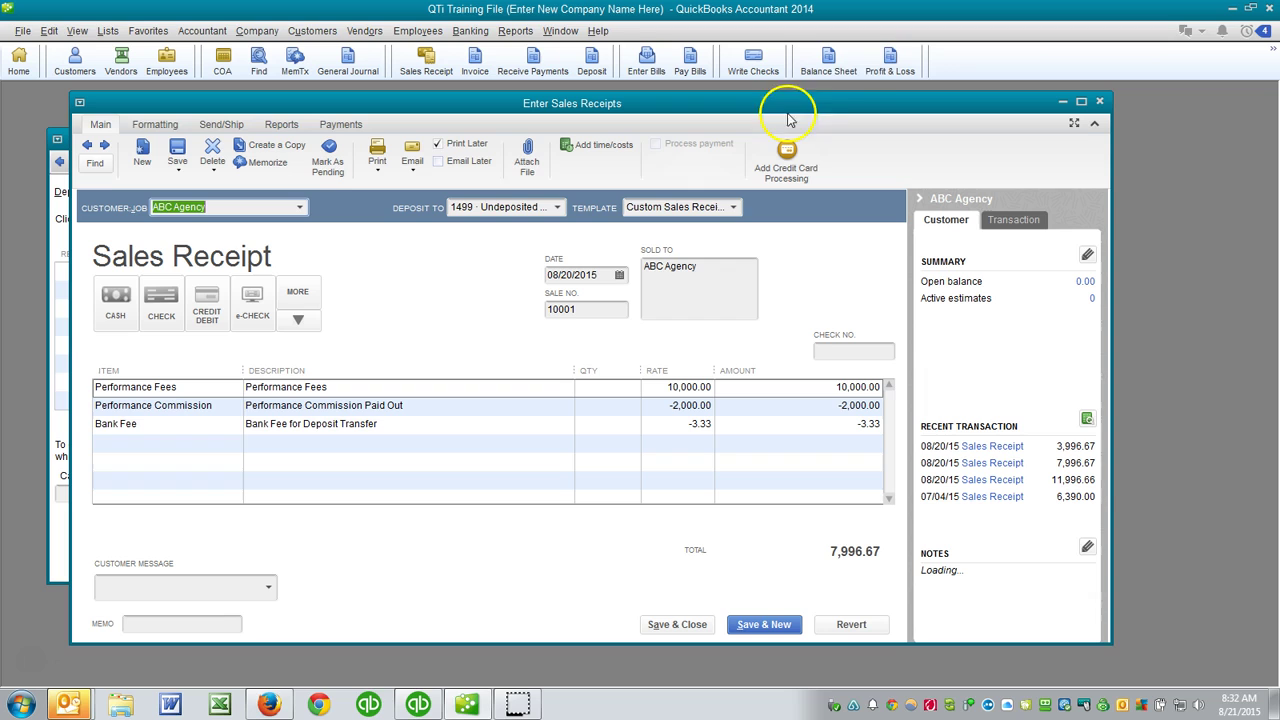
# - Run the Profit & Loss report and examine the transaction detail behind the 6100 Bank Charges amount
pyautogui.click(888, 60)
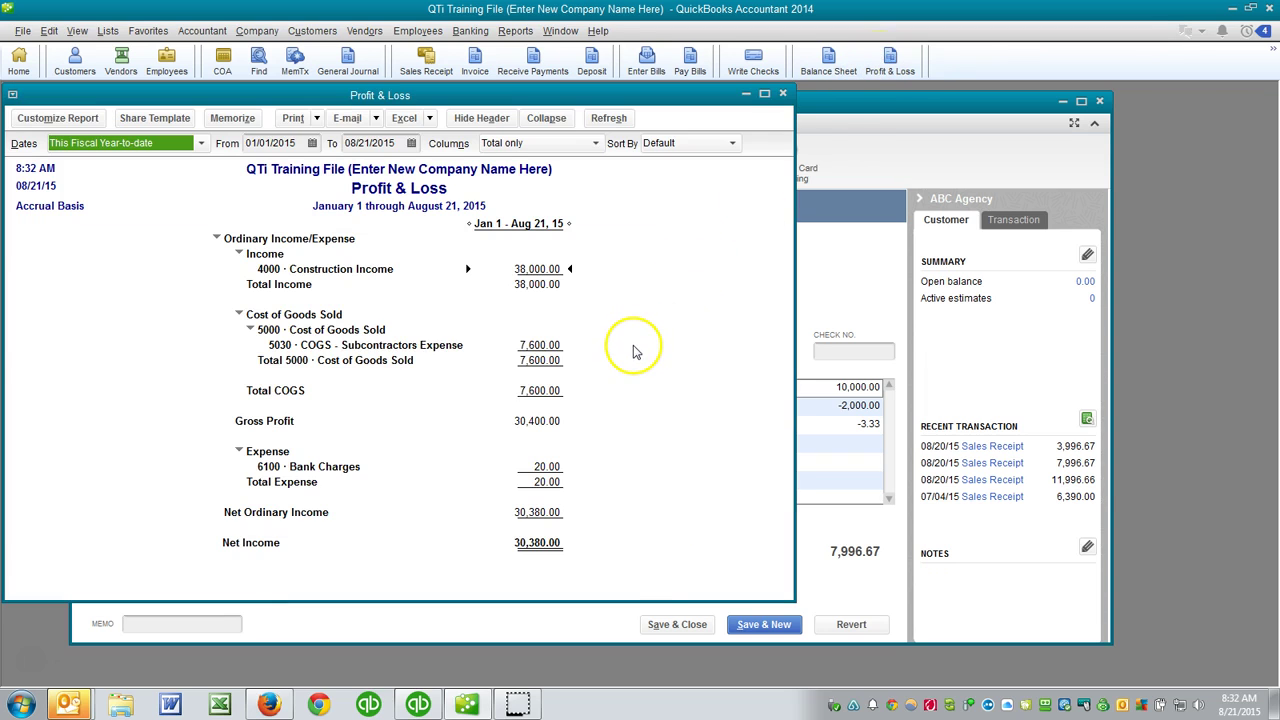
pyautogui.doubleClick(549, 466)
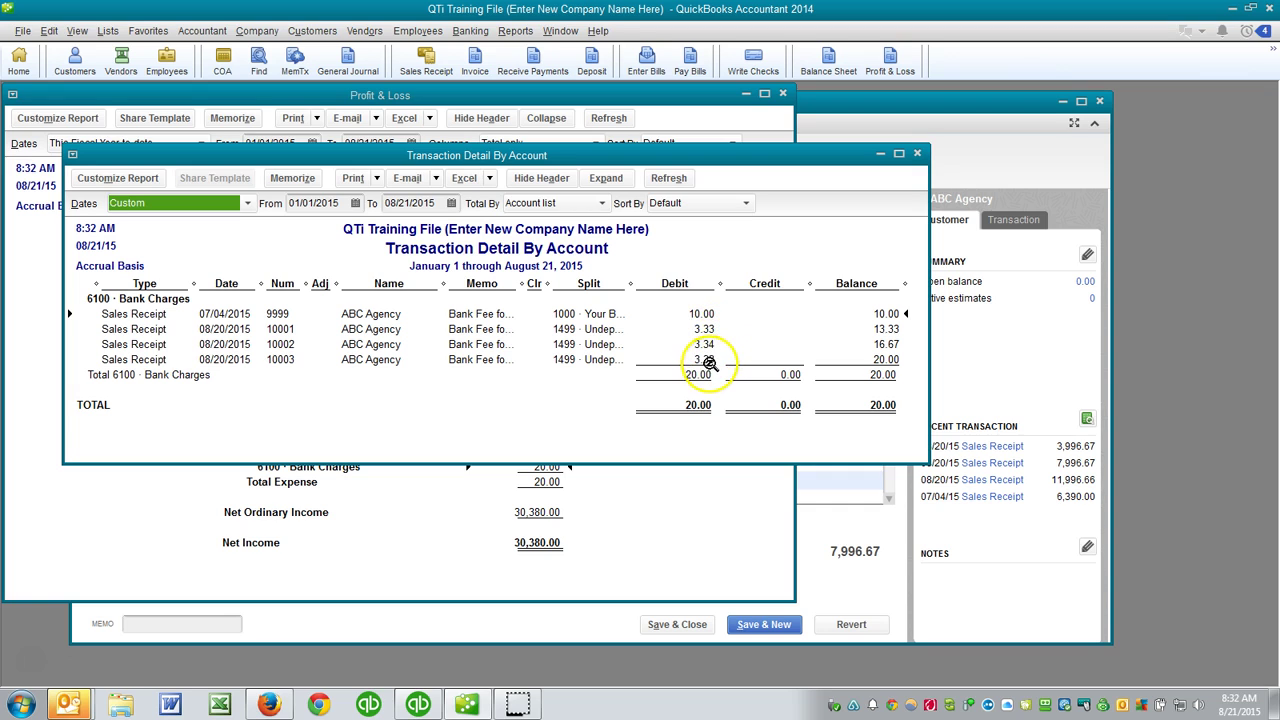
pyautogui.click(705, 314)
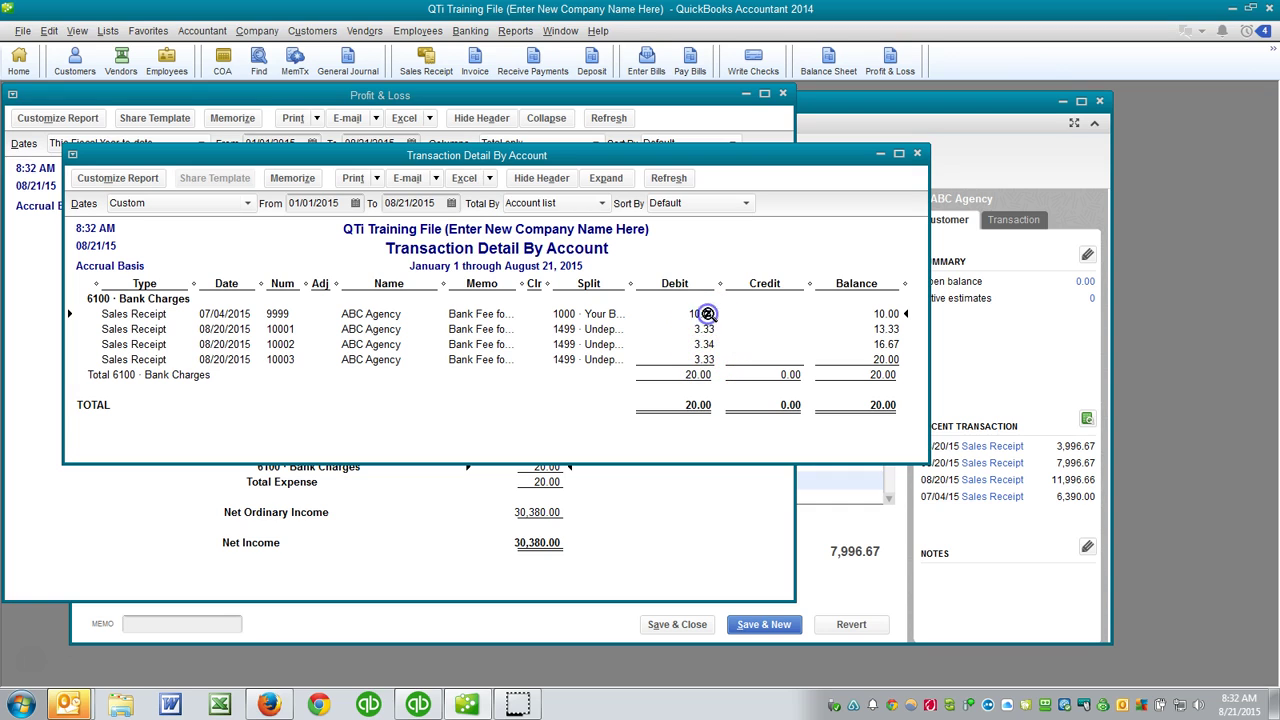
# - From the Bank Charges detail, view the source receipts of the 07/04/2015 charge and the first 08/20/2015 charge
pyautogui.doubleClick(248, 312)
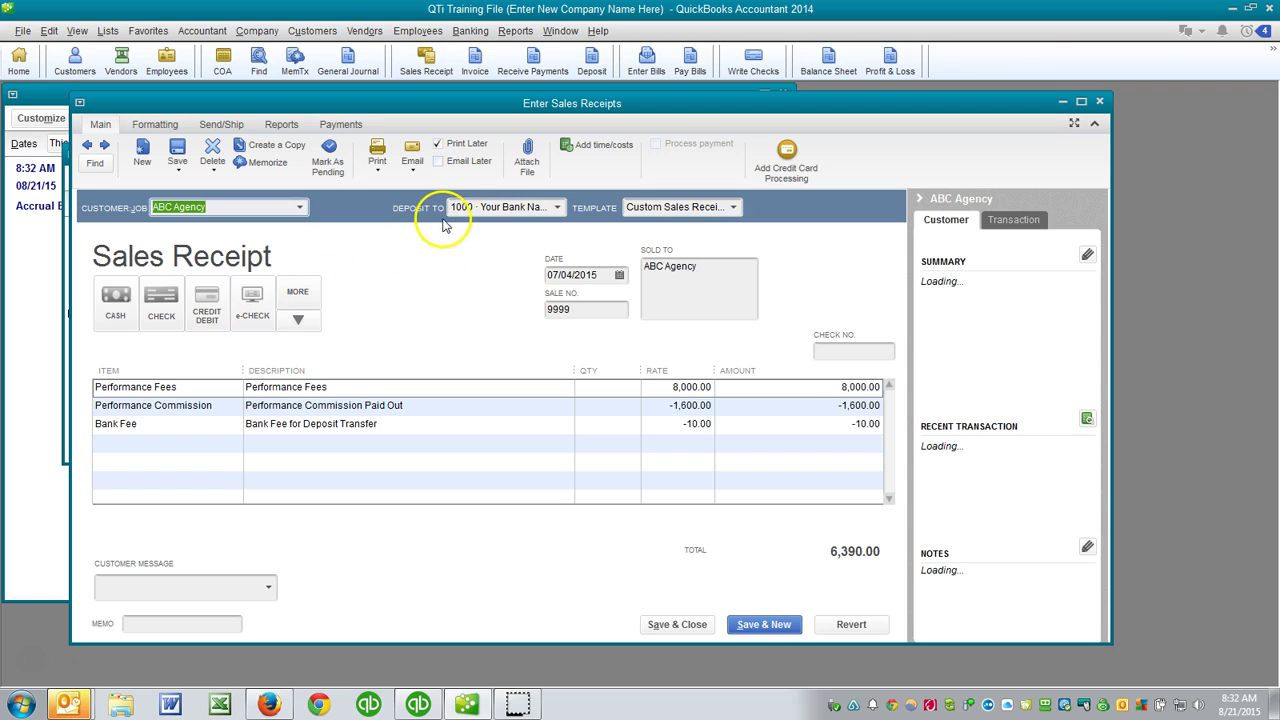
pyautogui.press('Escape')
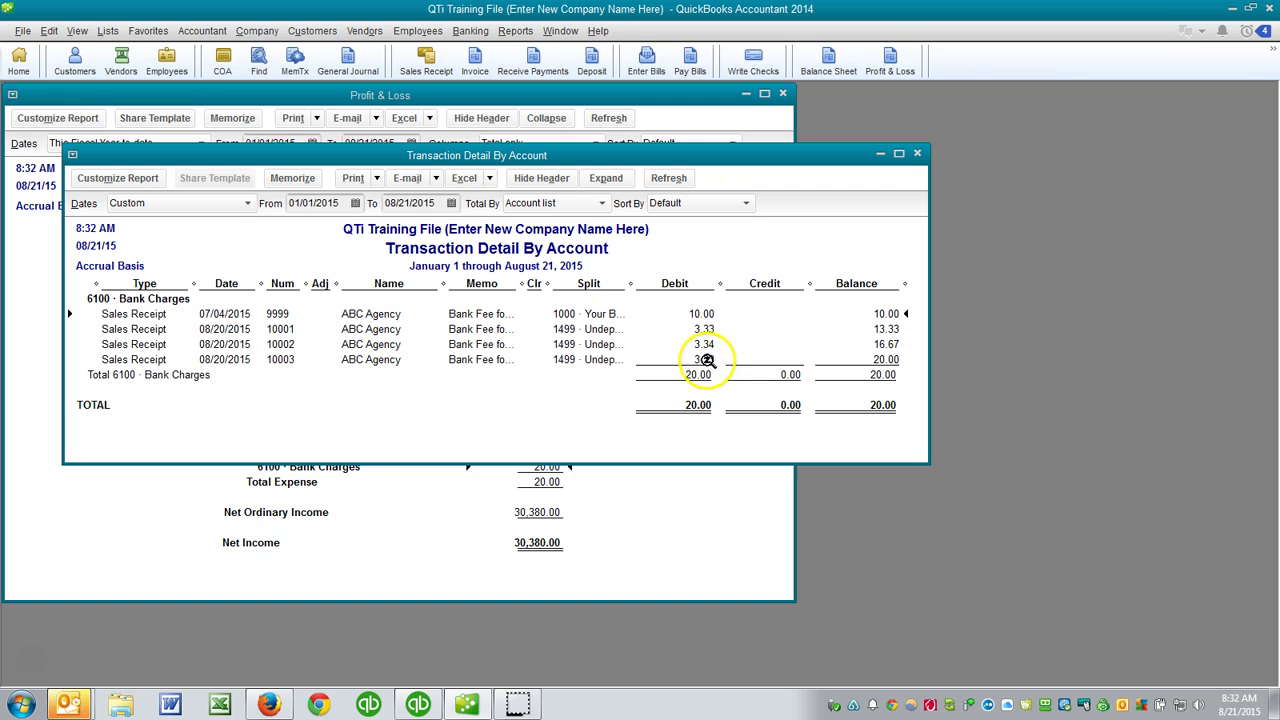
pyautogui.doubleClick(706, 331)
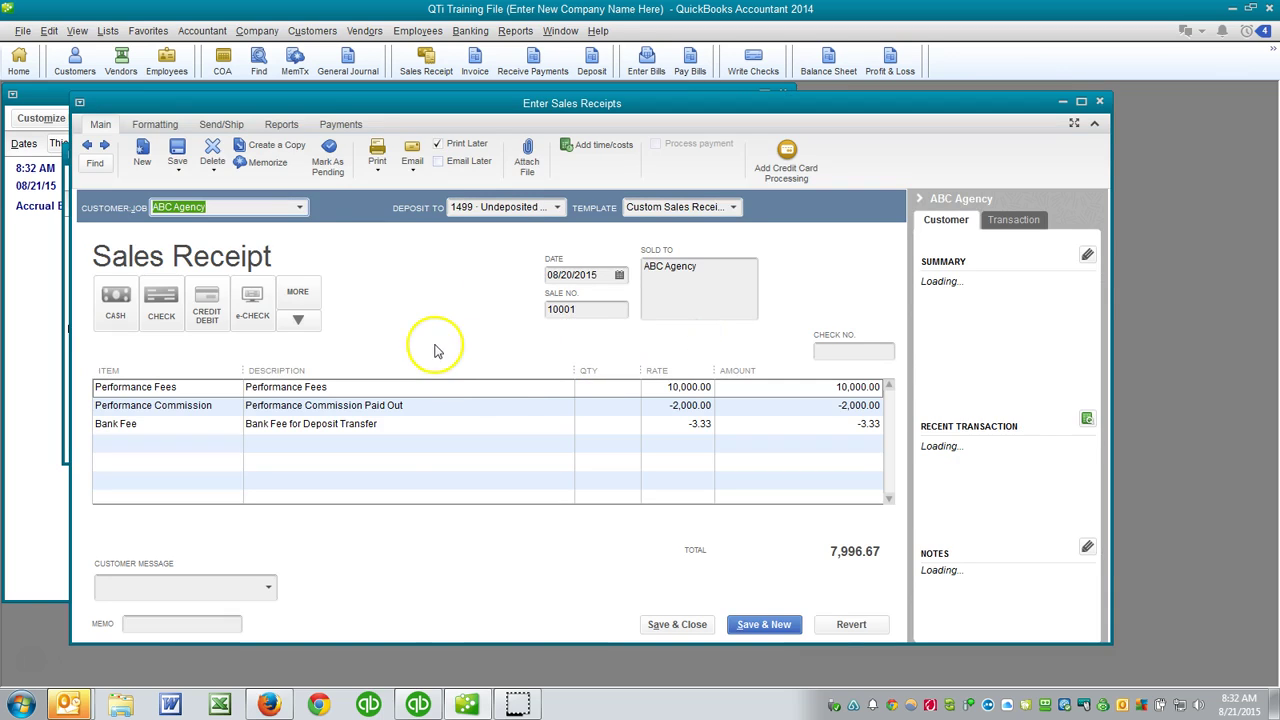
# - Close the source receipt and the Bank Charges transaction detail to return to the Profit & Loss report
pyautogui.press('Escape')
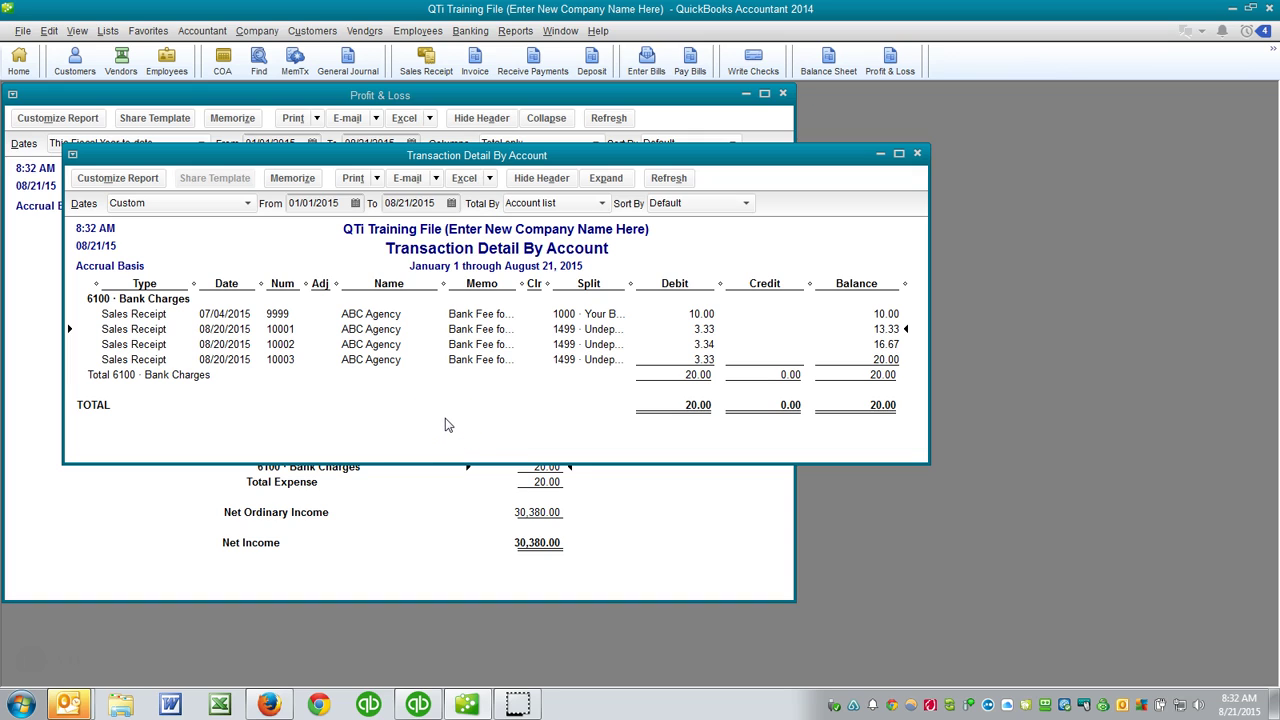
pyautogui.press('Escape')
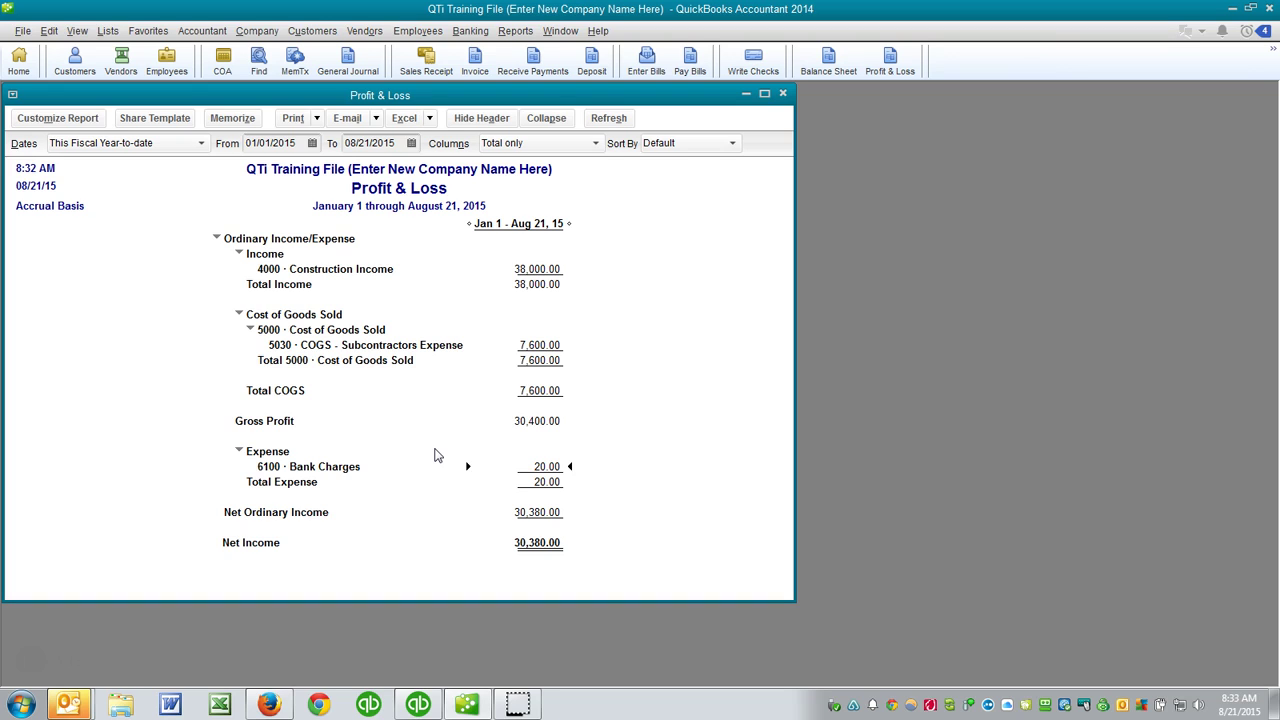
pyautogui.click(355, 465)
# - Open the register of the 1000 bank account from the Chart of Accounts and enlarge it to show more transactions
pyautogui.hotkey('ctrl', 'a')
pyautogui.doubleClick(145, 175)
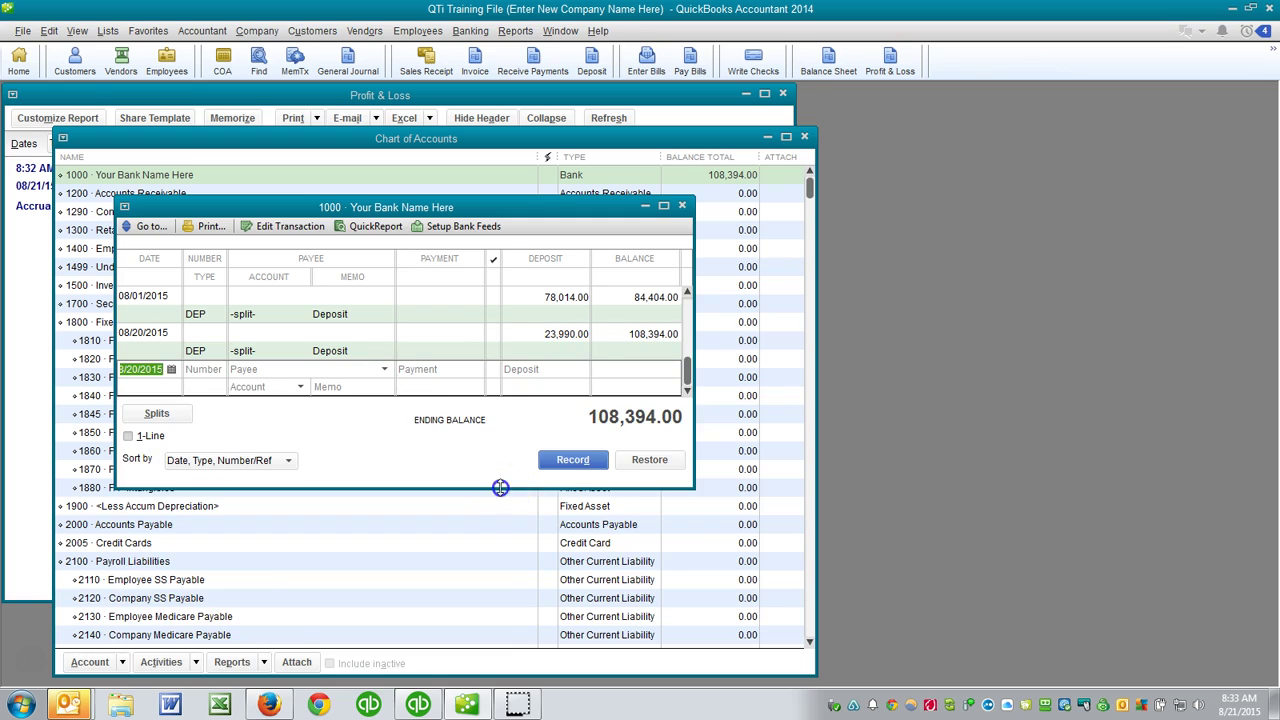
pyautogui.moveTo(500, 487); pyautogui.dragTo(505, 684)
# - View the payments behind the 08/20/2015 deposit in the bank register, and close the deposit and the register
pyautogui.click(551, 379)
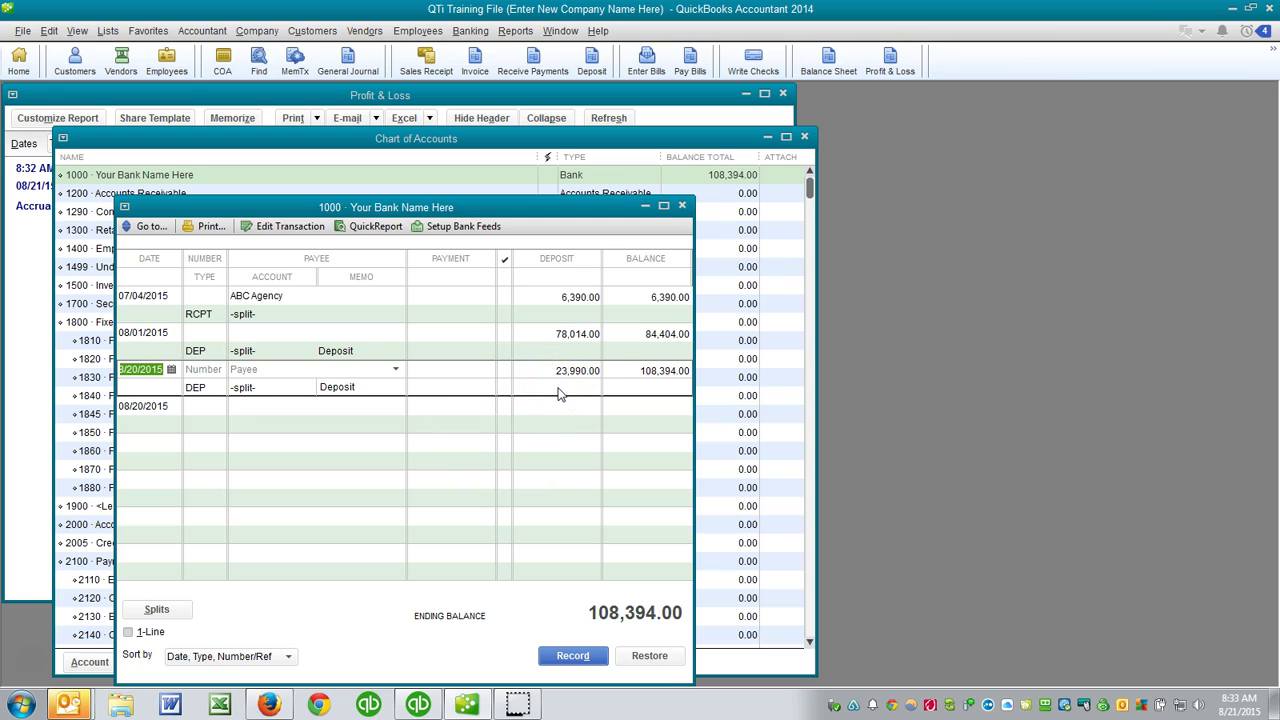
pyautogui.click(562, 378)
pyautogui.doubleClick(343, 380)
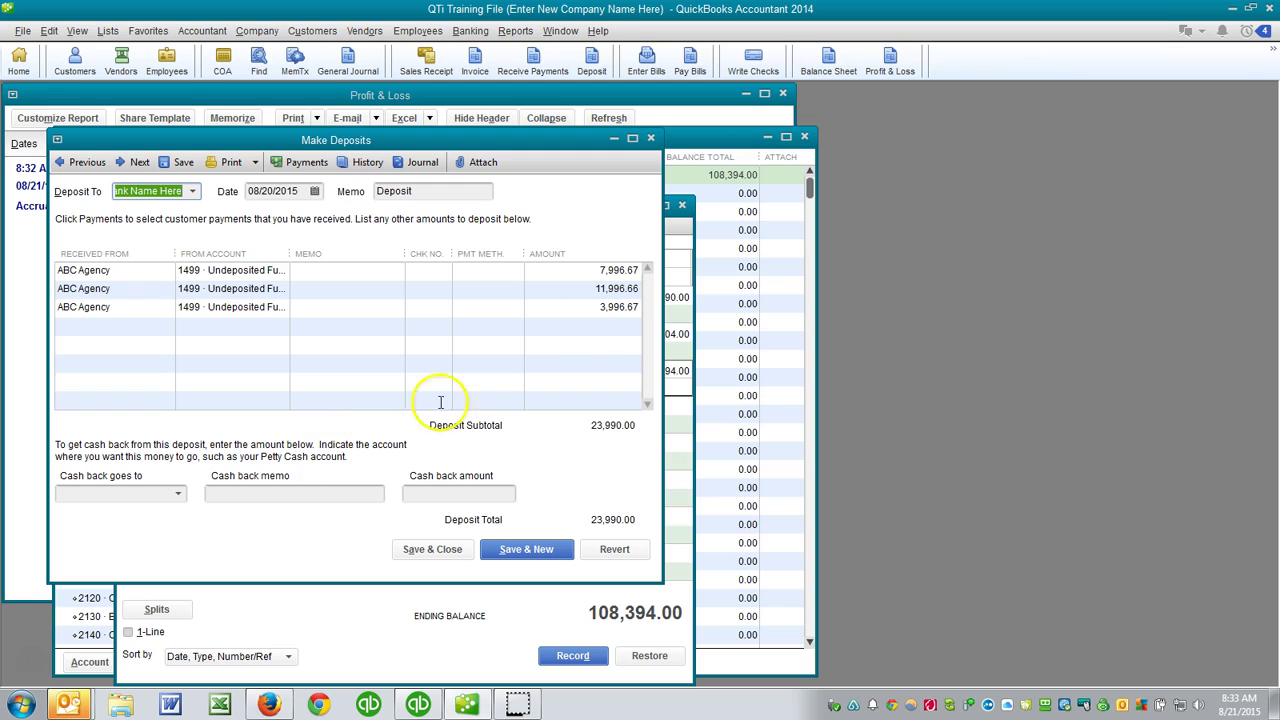
pyautogui.press('Escape')
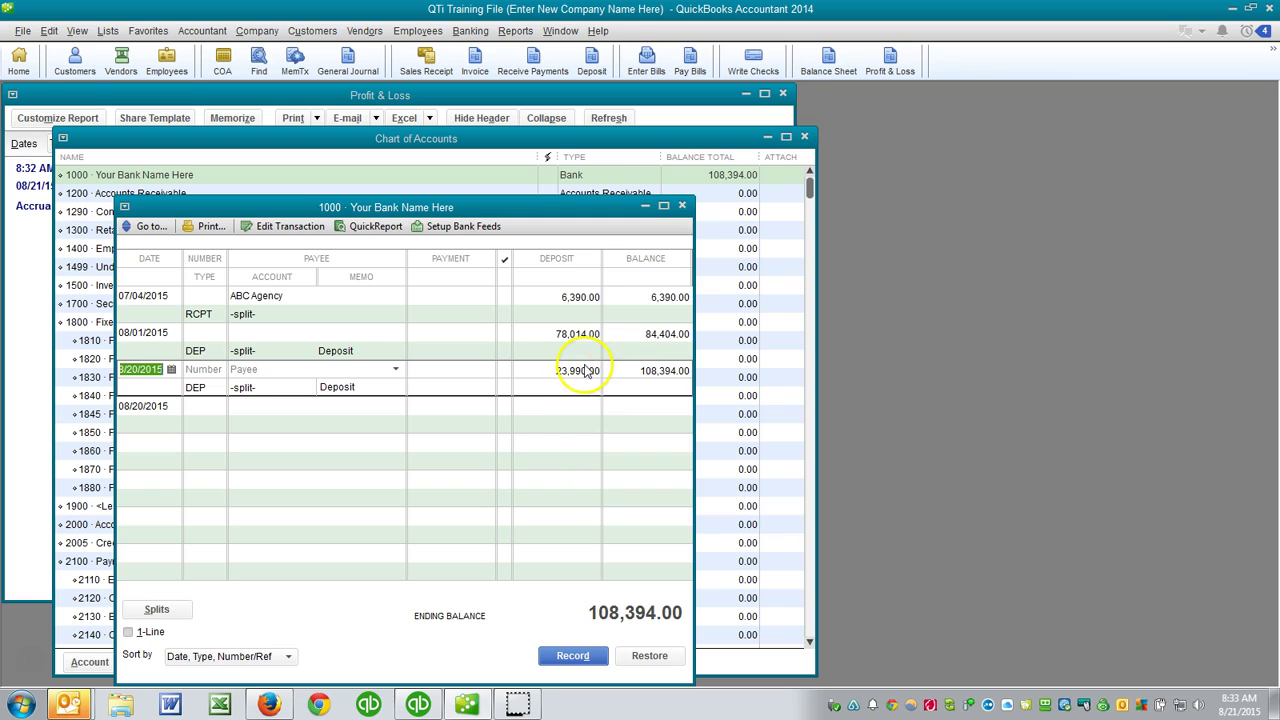
pyautogui.press('Escape')
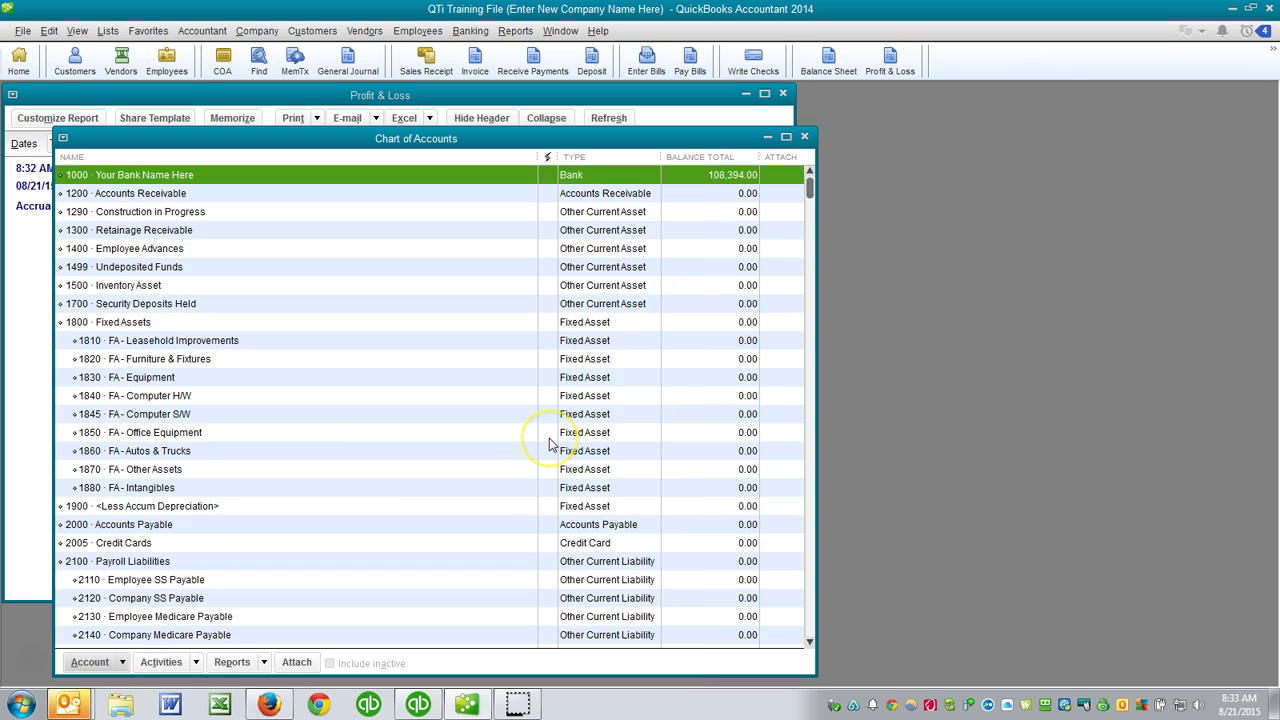